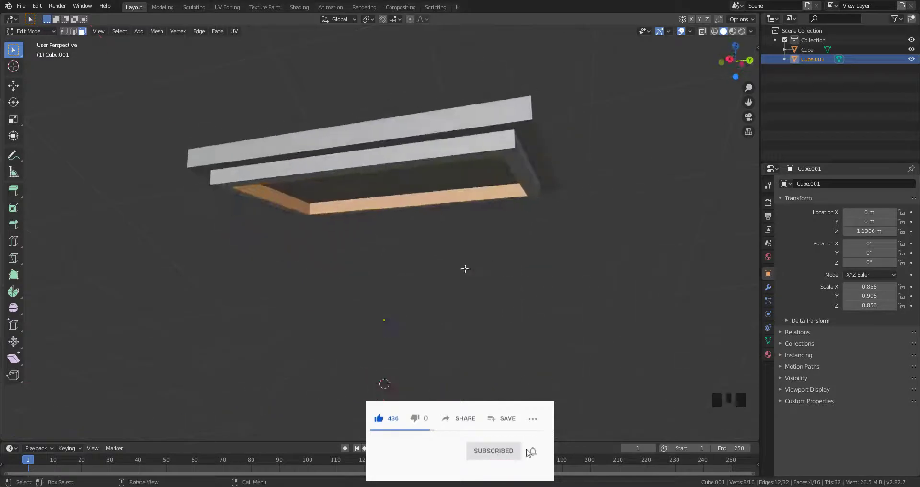
- Leave mesh editing, add a new cube at the origin and raise it 1 m along Z
key(Tab)
key(shift+a)
mouse_move(430, 380)
click(449, 363)
key(g)
key(z)
key(1)
key(Return)
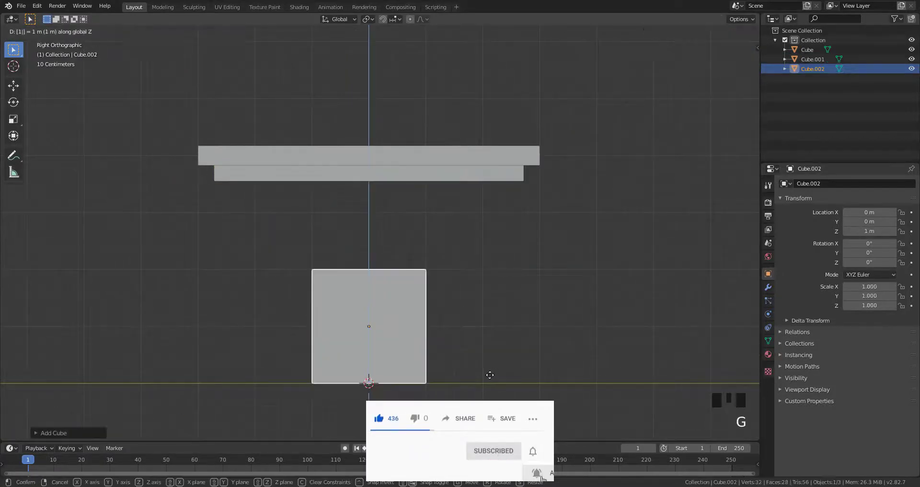
- Scale the new cube's mesh down horizontally, keeping its height, to form a thin table leg
key(Tab)
key(s)
key(shift+z)
click(386, 326)
- Delete the top face of the thin leg
click(376, 269)
click(375, 269)
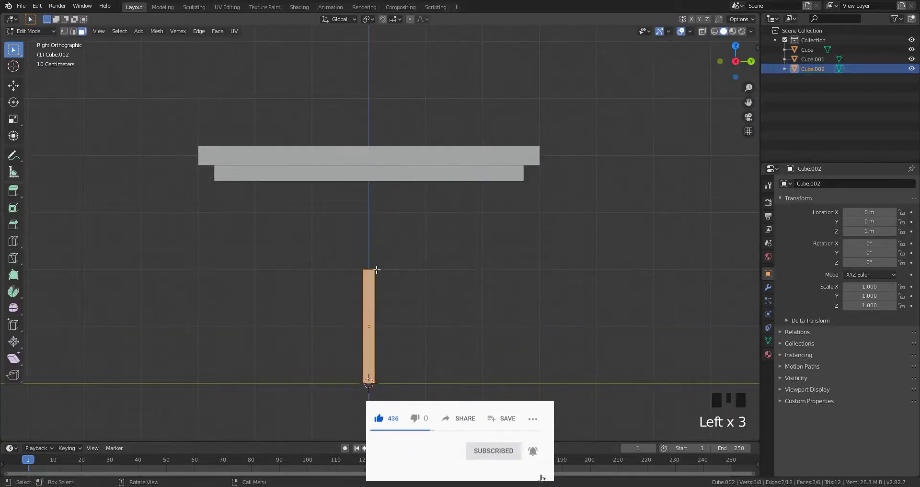
click(375, 269)
key(x)
click(354, 343)
middle_drag(501, 342, 464, 350)
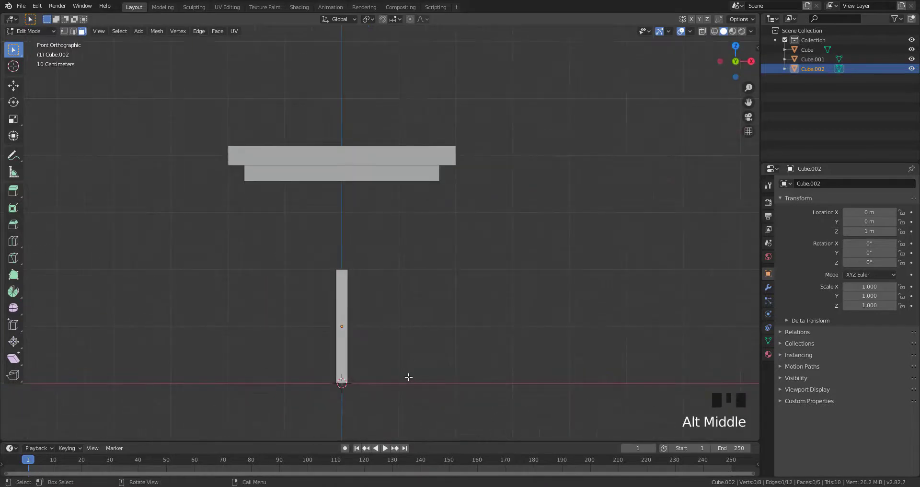
- Move the leg object near a table corner, at about X -1.548 m and Y 2.511 m
key(Tab)
key(g)
key(x)
click(320, 380)
middle_drag(321, 380, 291, 353)
key(g)
key(y)
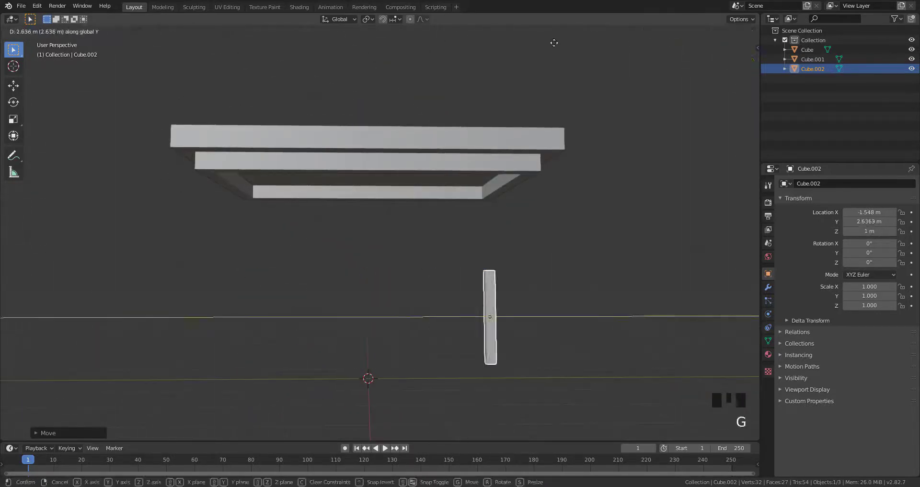
click(545, 43)
- Raise the leg's top vertices in wireframe side view until they reach just inside the frame under the tabletop
alt+middle_drag(524, 213, 499, 222)
alt+middle_drag(407, 285, 425, 291)
key(Tab)
key(shift+z)
drag(458, 243, 547, 314)
key(g)
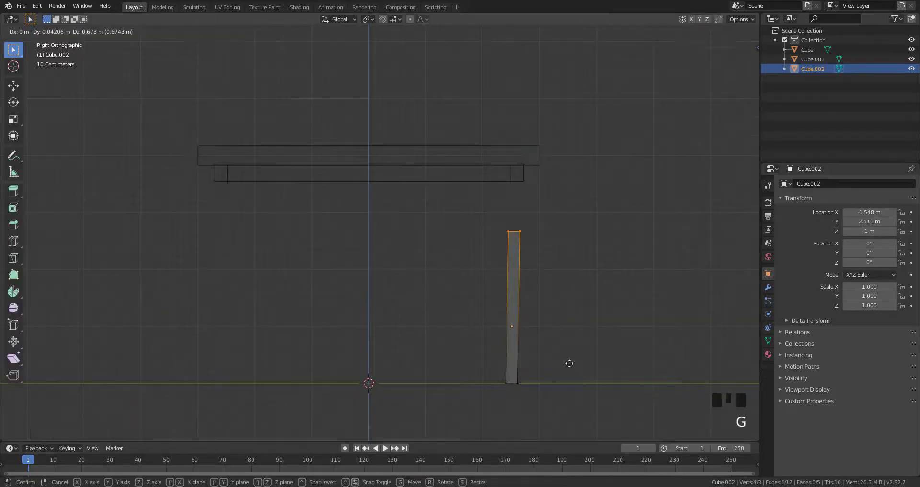
key(a)
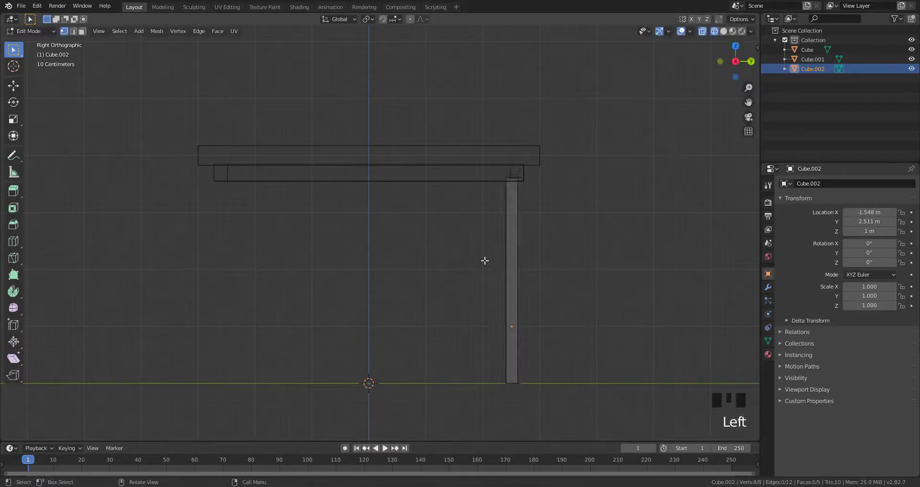
- Shift the whole leg mesh along Y and X to line up with the frame's outer corner
key(a)
key(g)
key(y)
click(495, 323)
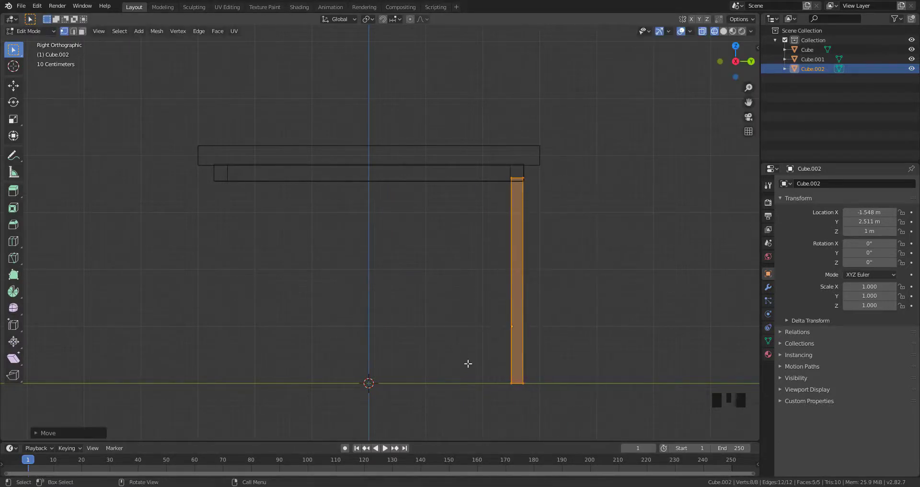
alt+middle_drag(468, 366, 221, 243)
key(g)
key(x)
click(536, 378)
- Duplicate the leg to the opposite side along X and copy both legs to the table's other end
key(shift+d)
click(420, 321)
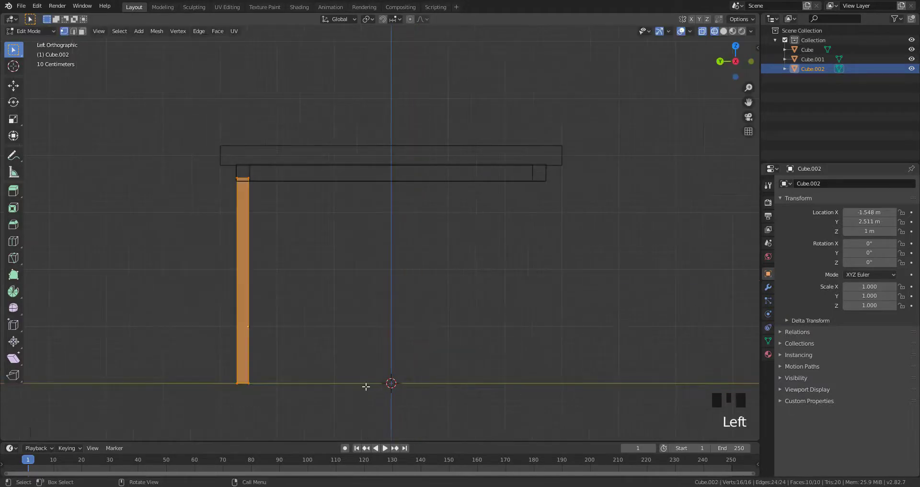
key(shift+d)
- Turn on snapping to vertices and activate the Move tool
click(383, 19)
click(395, 20)
click(383, 57)
key(q)
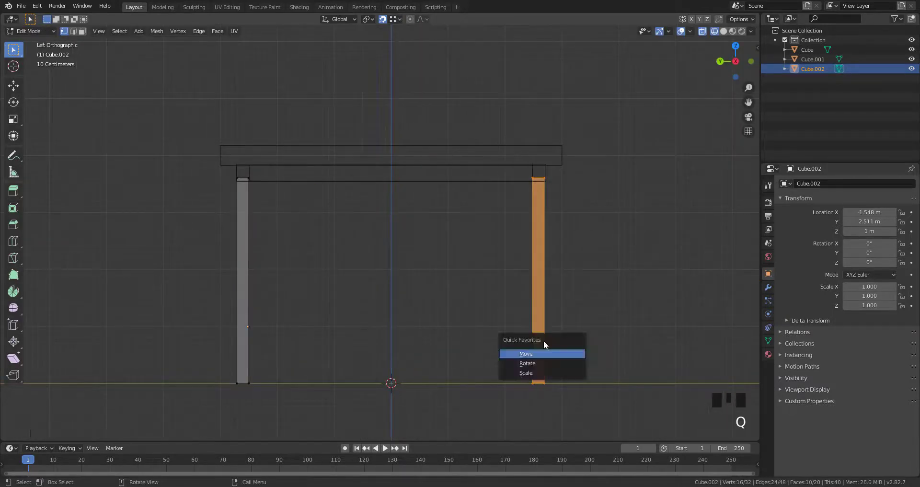
click(540, 353)
- Snap the leg pairs at both ends of the table to the frame's corners along Y
drag(500, 280, 533, 182)
drag(499, 280, 546, 183)
drag(214, 160, 273, 402)
drag(204, 280, 237, 182)
- Snap the leg pairs on both sides of the table to the frame's corners along X
alt+middle_drag(237, 182, 401, 162)
drag(400, 162, 463, 402)
drag(470, 281, 439, 182)
drag(213, 162, 288, 403)
mouse_move(292, 280)
mouse_down()
mouse_move(234, 206)
mouse_move(244, 182)
mouse_up()
- Reselect each side's legs in wireframe front view and realign them with the frame's side edges along X
key(z)
mouse_move(565, 335)
middle_down()
mouse_move(522, 352)
mouse_move(452, 285)
middle_up()
mouse_move(422, 254)
alt+middle_down()
mouse_move(418, 273)
mouse_move(416, 240)
alt+middle_up()
drag(211, 161, 509, 430)
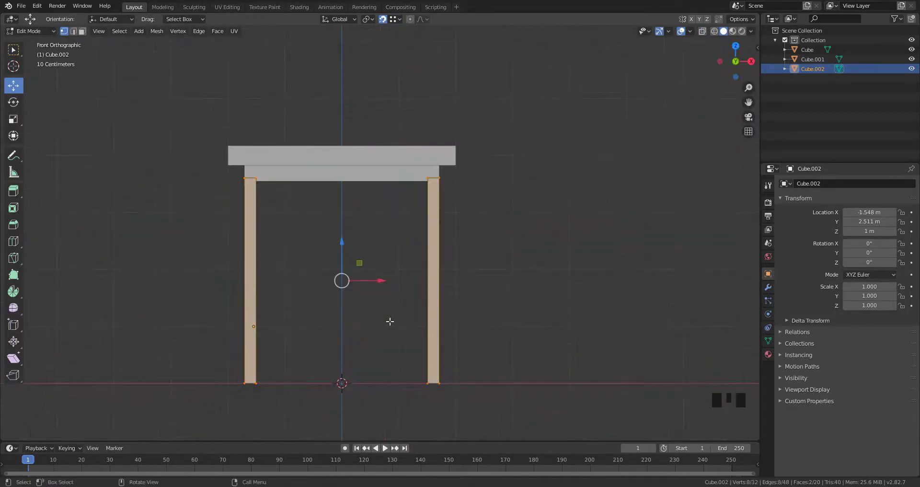
drag(381, 280, 378, 309)
key(z)
key(a)
mouse_move(382, 216)
middle_down()
mouse_move(398, 300)
mouse_move(355, 273)
middle_up()
key(KP_1)
drag(199, 142, 336, 423)
drag(291, 280, 261, 185)
drag(297, 145, 526, 426)
drag(466, 280, 435, 226)
- Realign each end's legs with the frame along Y in wireframe side view, and return to object mode in solid shading
key(KP_3)
drag(206, 185, 312, 421)
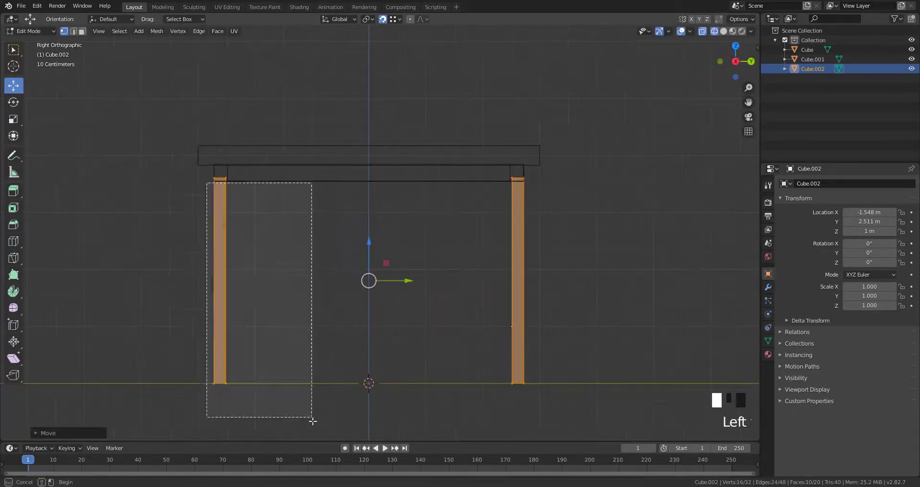
drag(256, 281, 232, 188)
drag(479, 167, 539, 412)
drag(551, 280, 512, 188)
key(z)
mouse_move(374, 269)
middle_down()
mouse_move(318, 337)
mouse_move(355, 300)
mouse_move(413, 294)
middle_up()
scroll(355, 300, down, 4)
key(Tab)
click(508, 306)
mouse_move(508, 306)
middle_down()
mouse_move(544, 323)
mouse_move(534, 291)
mouse_move(522, 326)
mouse_move(466, 300)
middle_up()
- Switch to the UV Editing workspace and join the tabletop, frame and legs into one object
click(228, 6)
mouse_move(539, 204)
middle_down()
mouse_move(509, 196)
mouse_move(523, 211)
middle_up()
key(Tab)
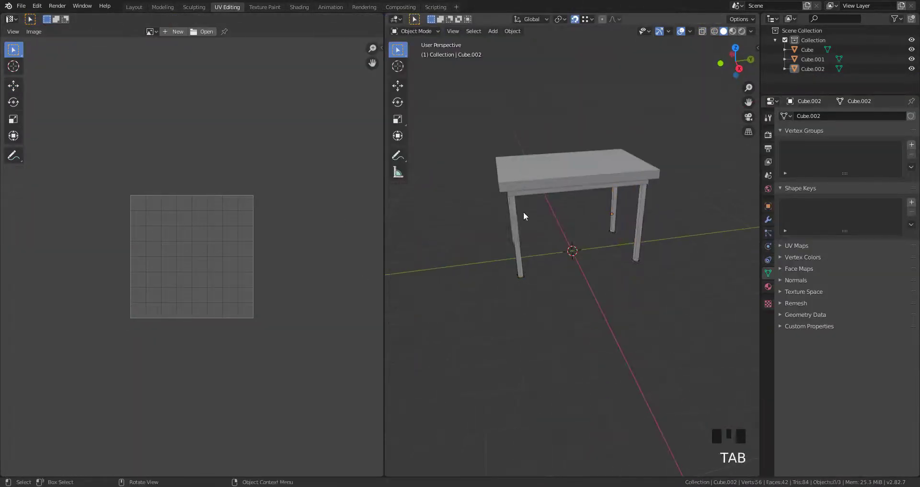
drag(469, 132, 682, 333)
key(ctrl+j)
middle_drag(683, 333, 661, 230)
- Rename the joined object Table_Low
double_click(812, 50)
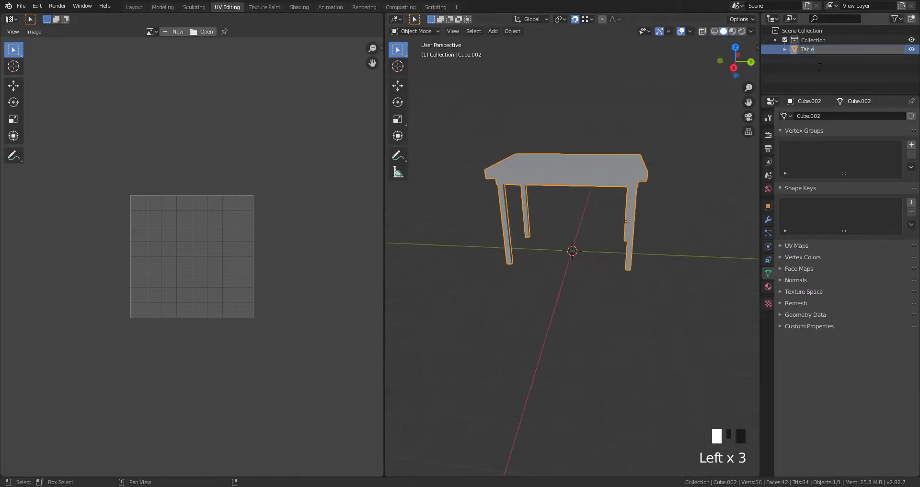
key(Return)
middle_drag(514, 251, 565, 265)
- Unwrap the entire table mesh with Smart UV Project
key(Tab)
middle_drag(601, 235, 513, 213)
key(u)
click(513, 214)
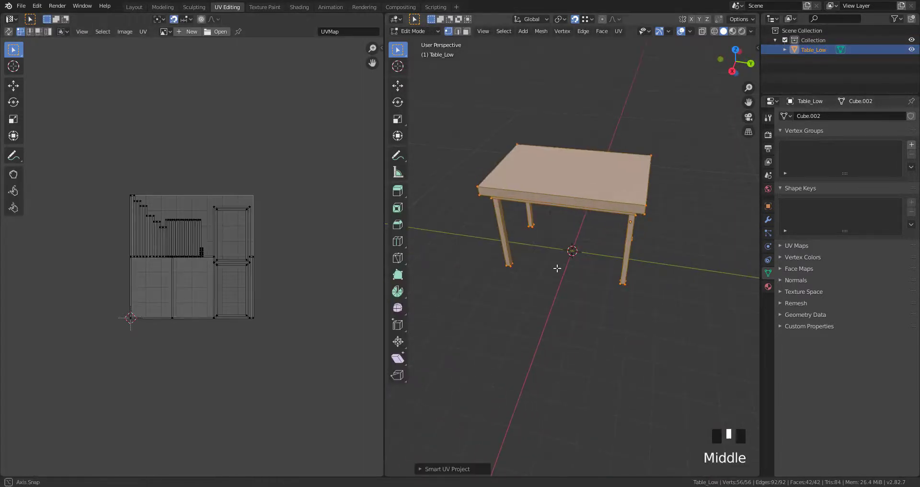
middle_drag(557, 269, 551, 206)
- Select edges around the tabletop in edge mode and mark them as seams
shift+middle_drag(551, 206, 551, 244)
key(2)
click(509, 209)
middle_drag(657, 215, 592, 257)
shift+click(615, 219)
key(u)
click(554, 345)
middle_drag(547, 333, 500, 286)
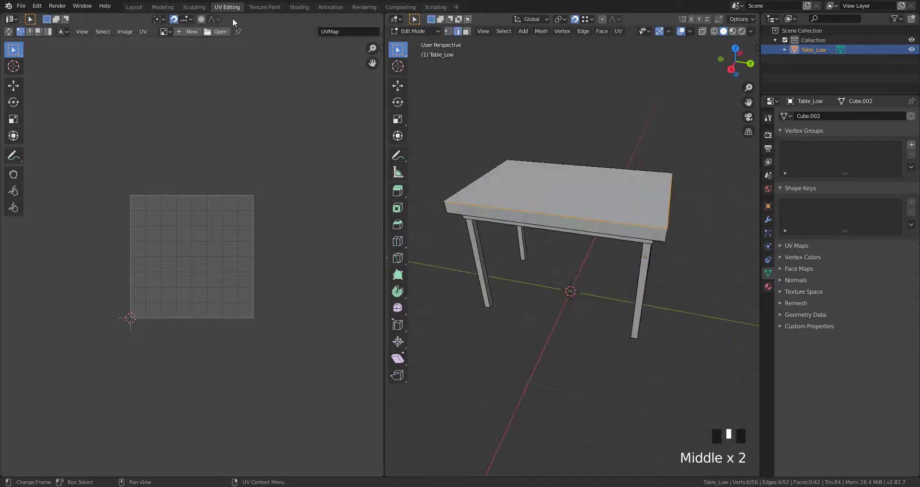
- Switch to the Layout workspace, duplicate the table with the copy named Table_ZB, and hide Table_Low
click(134, 8)
key(q)
middle_drag(471, 254, 529, 255)
click(448, 269)
click(499, 288)
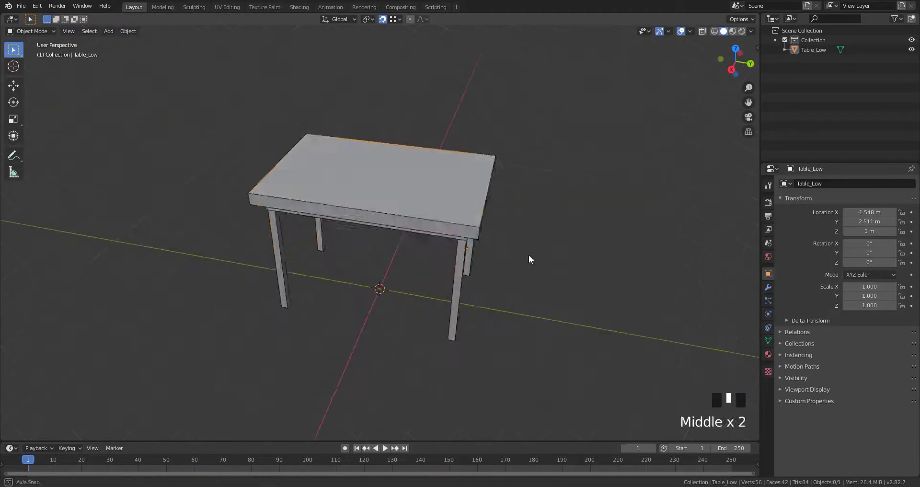
key(shift+d)
click(529, 258)
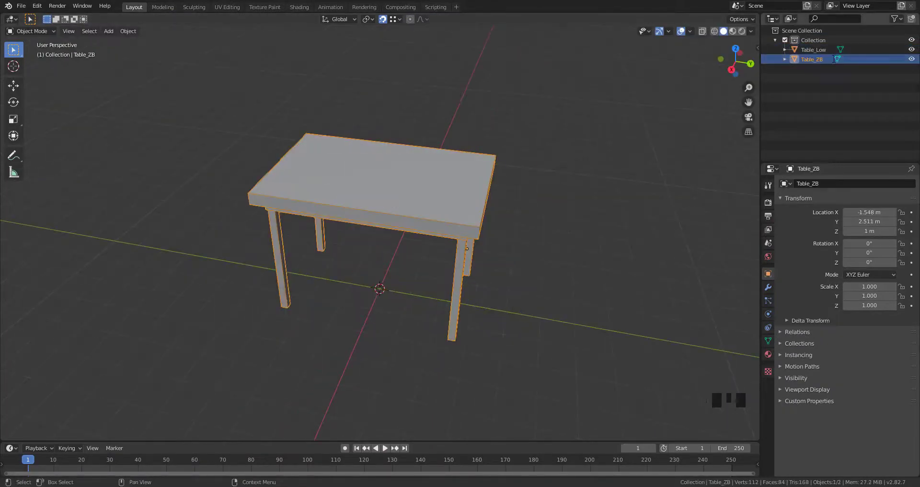
click(912, 50)
- Try to bevel the tabletop's edges by about 0.01 m
click(562, 324)
middle_drag(562, 324, 479, 268)
key(Tab)
key(ctrl+b)
click(538, 318)
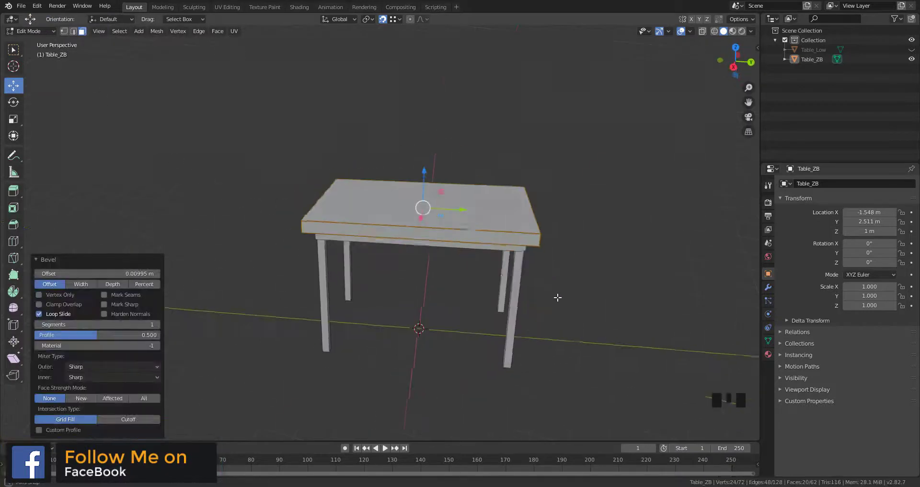
key(ctrl+z)
- Add two loop cuts across the tabletop and scale them by 2.947 along Y toward its short ends
key(KP_7)
key(2)
click(450, 230)
right_click(519, 259)
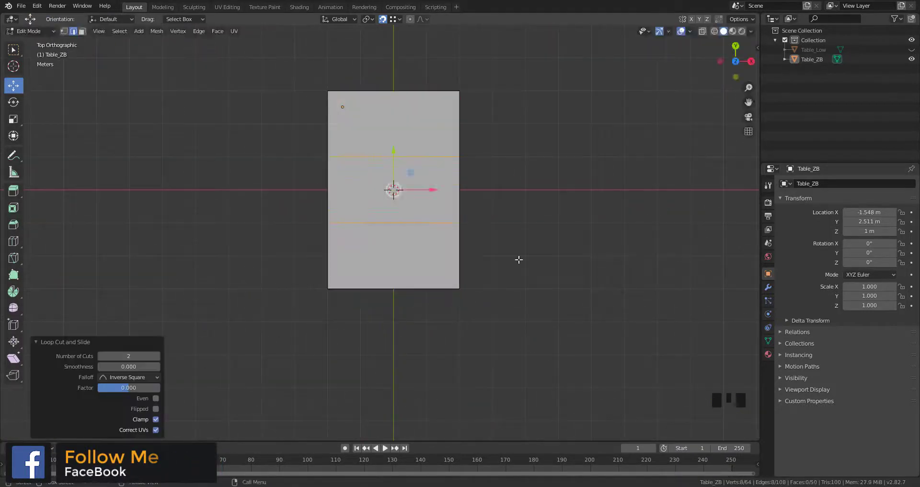
click(25, 362)
- Add lengthwise loop cuts to the tabletop and scale them along X toward its long sides
key(ctrl+r)
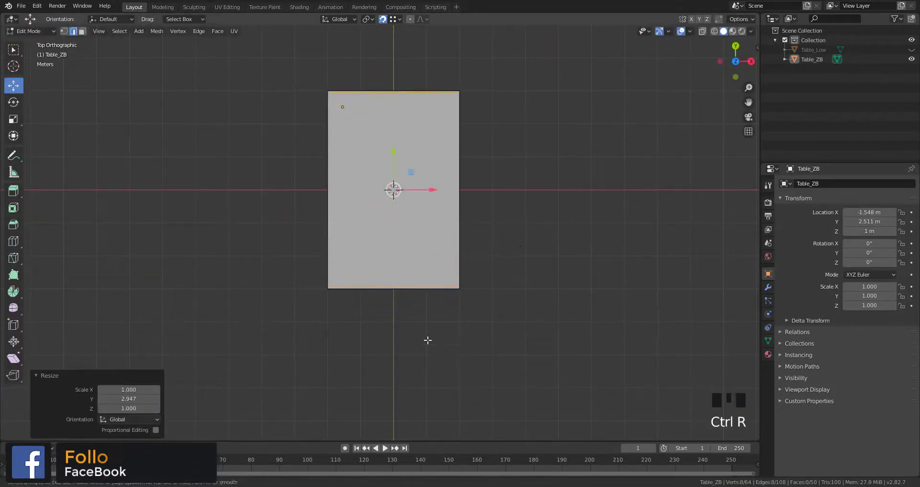
scroll(428, 326, up, 1)
click(431, 322)
right_click(480, 322)
key(s)
key(x)
click(218, 438)
middle_drag(306, 344, 337, 236)
middle_drag(337, 206, 338, 235)
- Set face selection for the mesh and isolate Table_ZB in local view
key(Tab)
key(Tab)
click(339, 225)
middle_drag(345, 278, 361, 224)
click(362, 261)
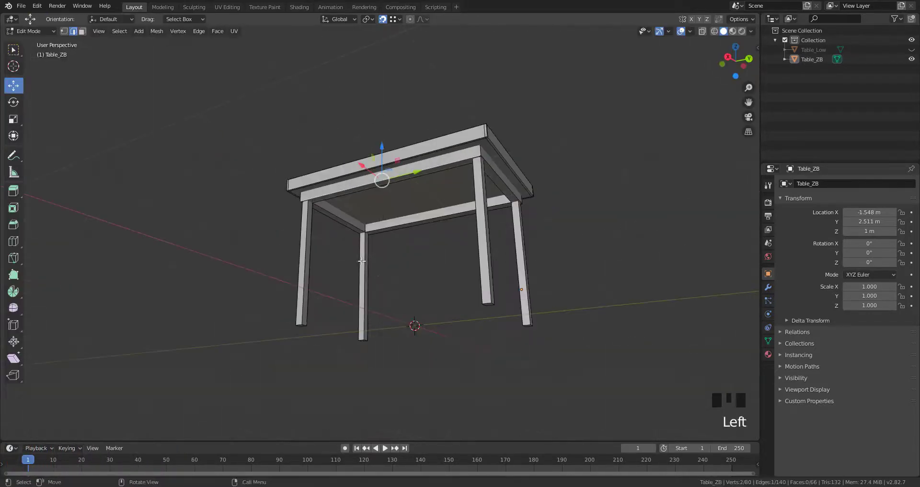
middle_drag(362, 262, 369, 305)
key(3)
key(l)
key(KP_Divide)
middle_drag(400, 227, 422, 199)
key(Tab)
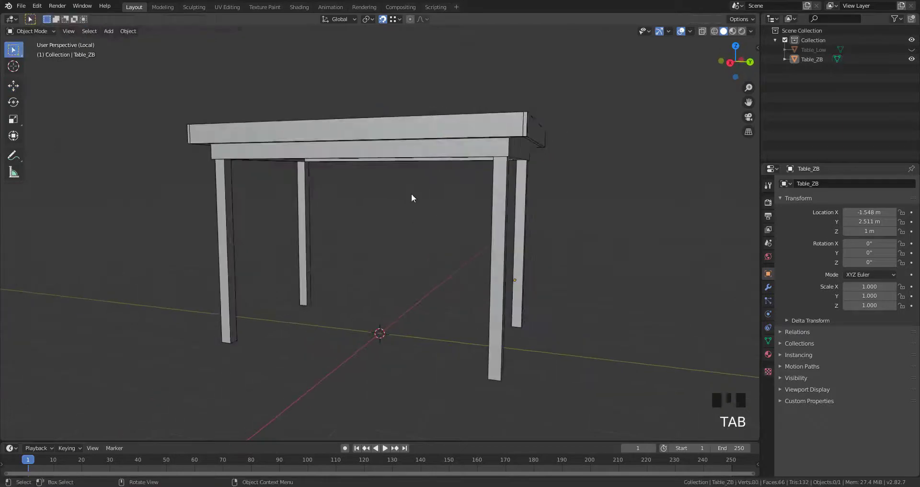
- Select the linked faces of the frame under the tabletop and bevel its edges slightly
key(Tab)
key(l)
mouse_move(414, 169)
middle_down()
mouse_move(392, 168)
mouse_move(419, 165)
middle_up()
key(ctrl+b)
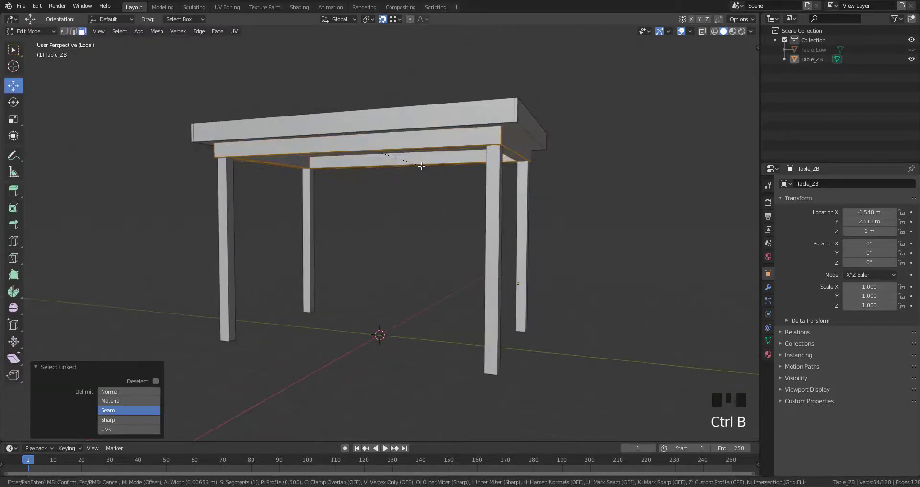
click(423, 165)
- Select all four table legs and bevel their edges slightly
middle_drag(536, 314, 553, 319)
click(515, 289)
middle_drag(513, 290, 521, 292)
key(z)
drag(115, 201, 618, 410)
middle_drag(524, 299, 484, 293)
key(shift+z)
key(ctrl+b)
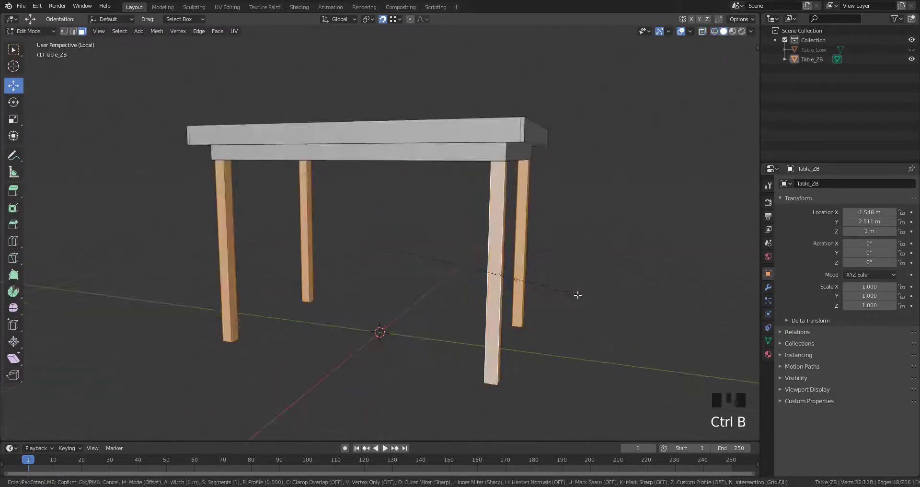
click(577, 294)
- Try subdividing the whole table mesh with the number of cuts raised to 3
middle_drag(577, 294, 508, 288)
key(a)
right_click(577, 310)
click(580, 312)
click(158, 366)
click(158, 367)
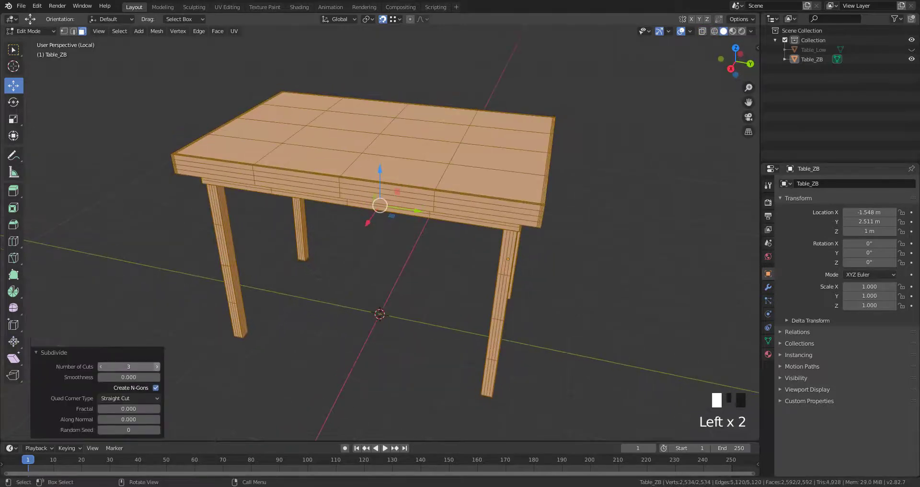
click(158, 367)
click(431, 384)
middle_drag(433, 384, 451, 365)
scroll(446, 335, down, 2)
middle_drag(426, 274, 448, 331)
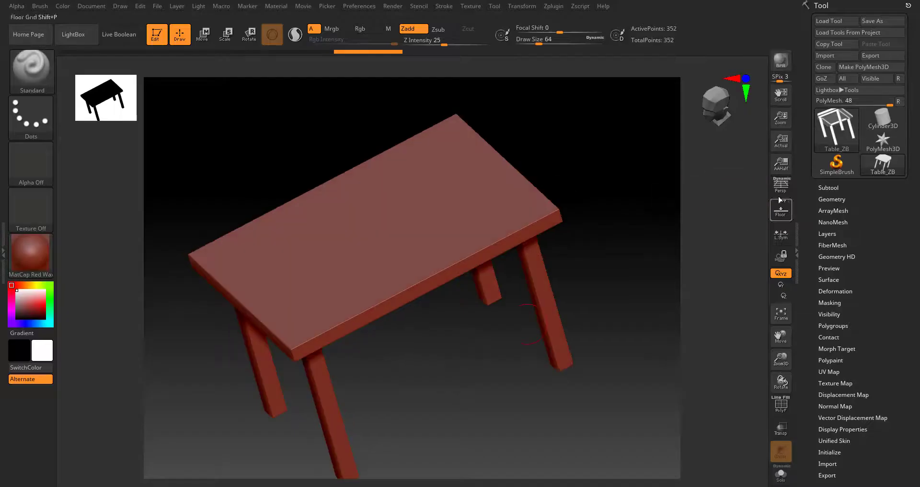
- In ZBrush, split the imported table into separate subtools and divide the frame under the tabletop up to subdivision level 7
drag(596, 339, 625, 314)
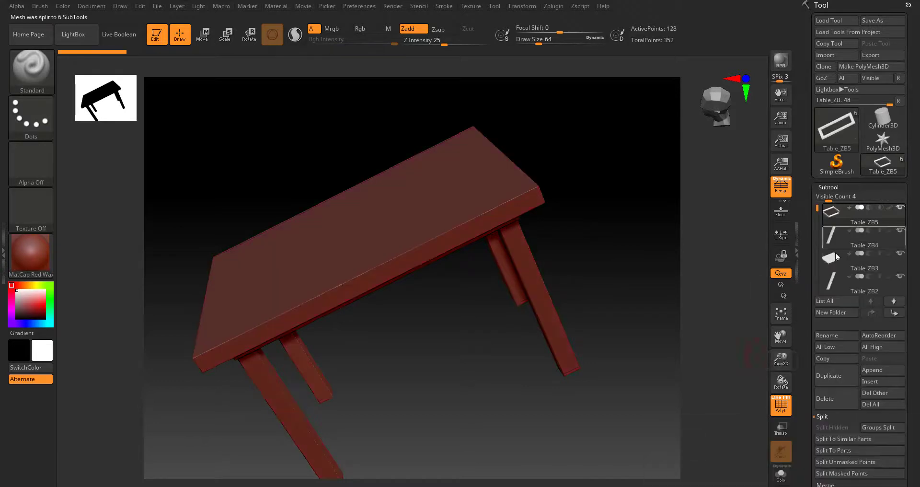
alt+click(525, 259)
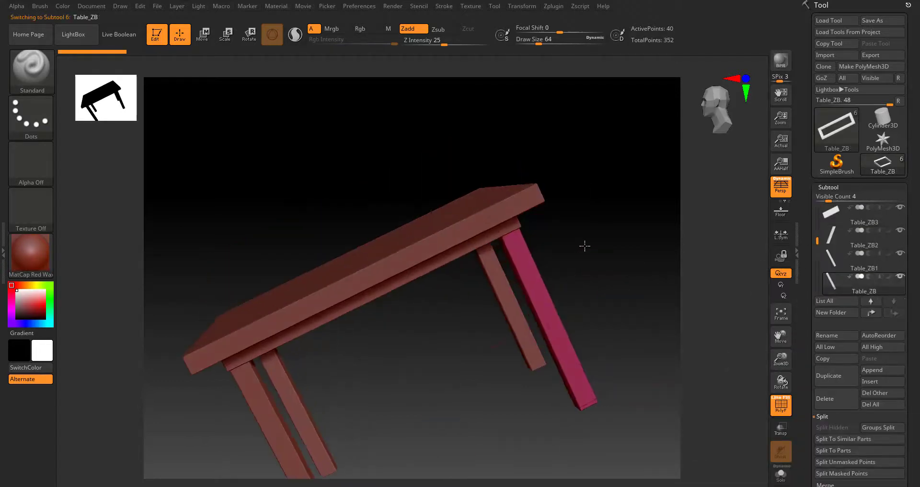
drag(412, 306, 434, 352)
click(842, 187)
click(847, 198)
drag(618, 249, 599, 292)
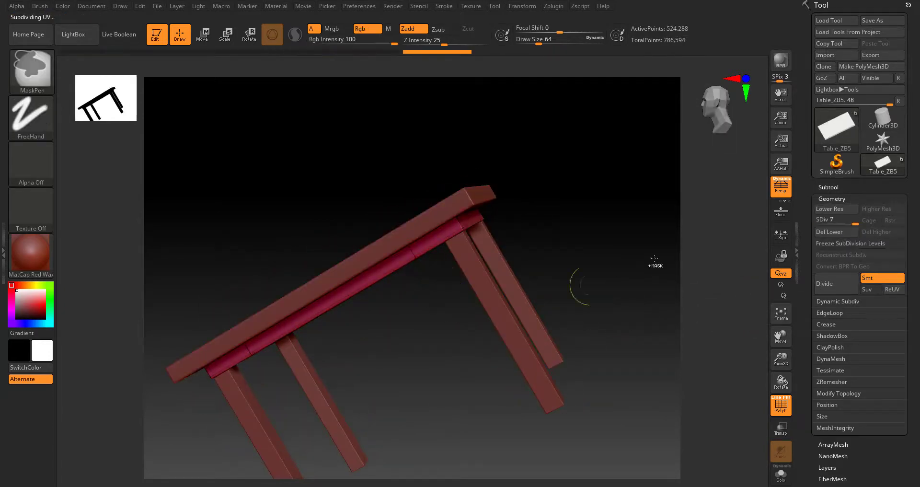
- Merge the leg subtools down into a single subtool and make the frame subtool visible again
click(832, 187)
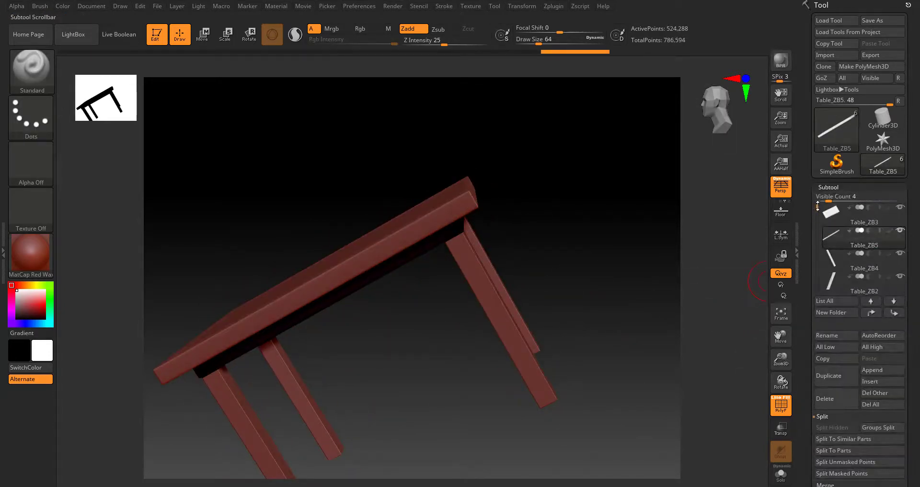
alt+click(505, 296)
click(828, 417)
click(828, 427)
click(834, 438)
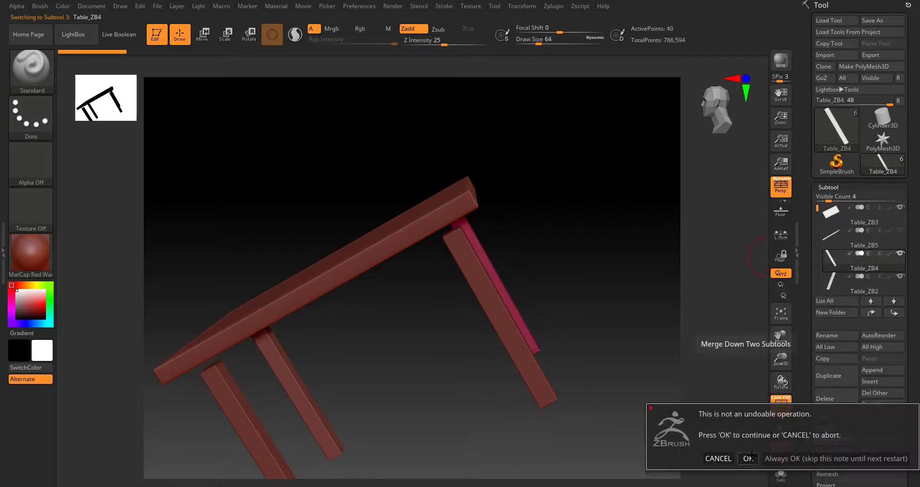
key(Return)
click(832, 439)
click(723, 456)
drag(604, 378, 594, 280)
click(900, 231)
- Divide the merged legs subtool six times and delete its lower subdivision levels
drag(613, 215, 514, 344)
key(ctrl+d)
key(ctrl+d)
key(ctrl+d)
key(ctrl+d)
click(829, 188)
click(832, 199)
key(ctrl+d)
key(ctrl+d)
click(833, 232)
- Select the tabletop subtool, turn off the polyframe display and isolate it in Solo mode
alt+click(416, 173)
key(p)
alt+click(441, 185)
click(777, 406)
click(774, 475)
drag(622, 273, 396, 318)
key(p)
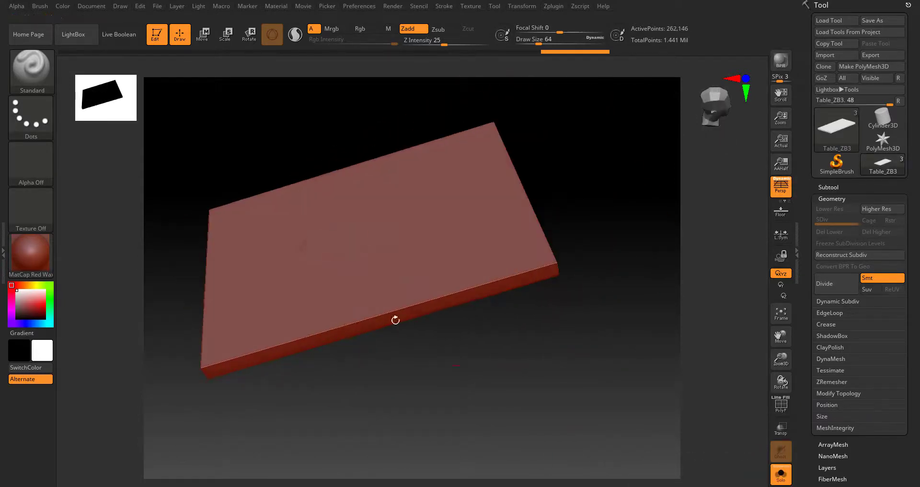
- Undo the test stroke on the tabletop and choose the Orb_Cracks brush, with the top face viewed straight on without perspective
drag(472, 208, 287, 246)
key(ctrl+z)
key(b)
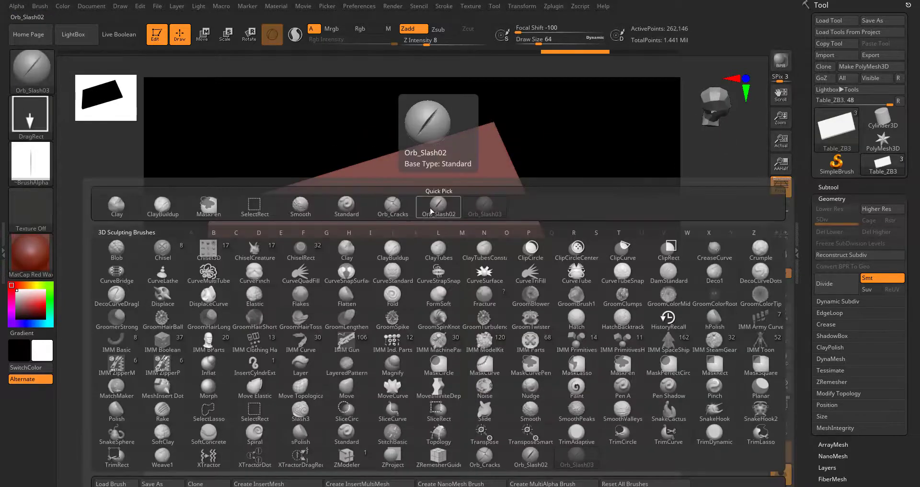
click(393, 208)
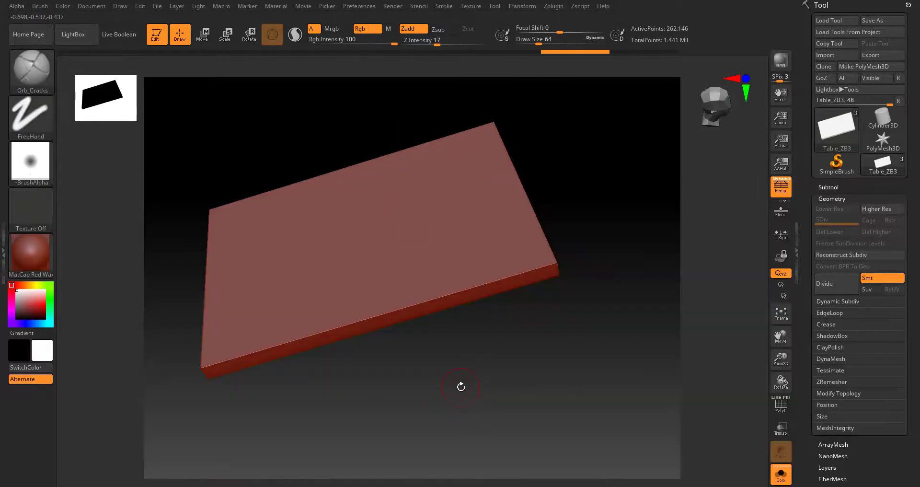
mouse_move(496, 401)
mouse_down()
mouse_move(528, 379)
mouse_move(517, 355)
mouse_up()
key(p)
- Divide the tabletop once more and carve four lengthwise plank grooves with symmetry on and a draw size of 17
key(space)
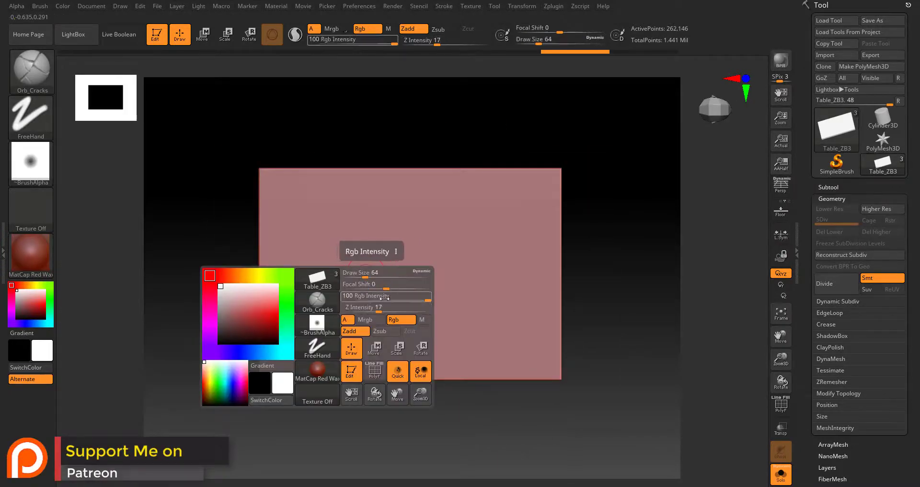
key(space)
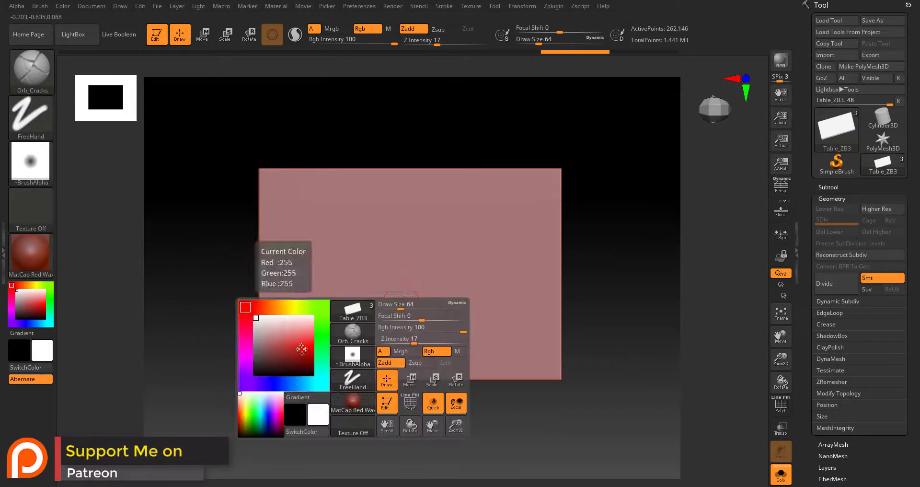
drag(400, 310, 390, 309)
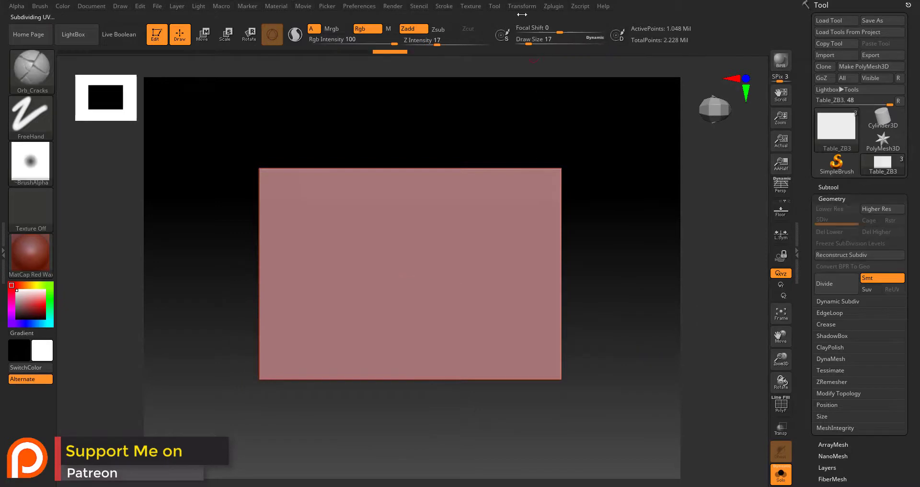
click(522, 6)
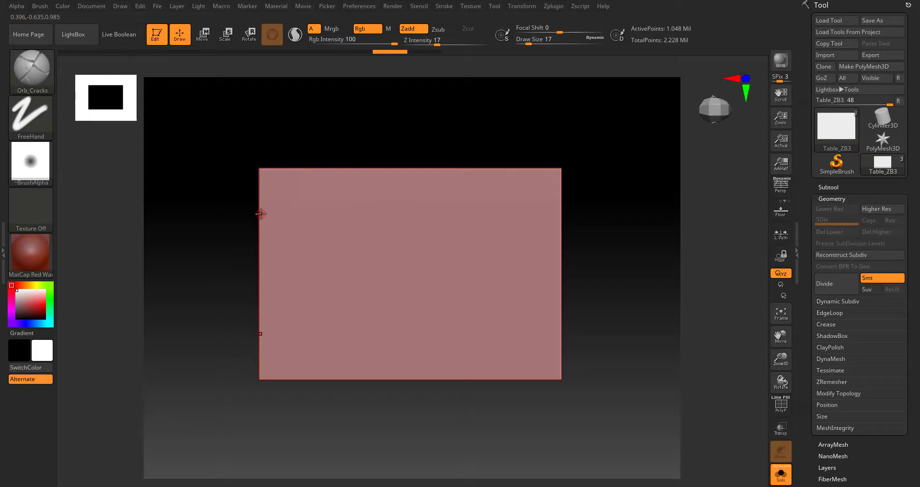
key(ctrl+z)
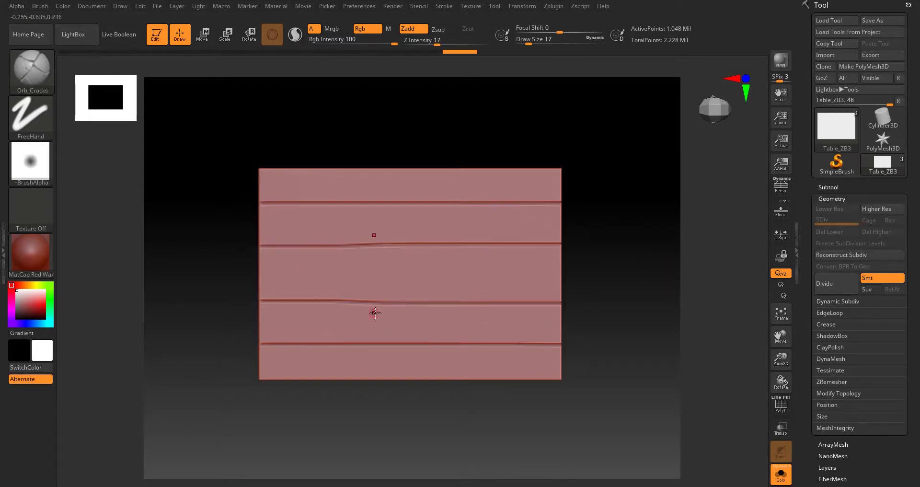
- With a draw size of 11, roughen the plank grooves and carve wood-grain lines and knots across the tabletop planks
key(space)
click(317, 231)
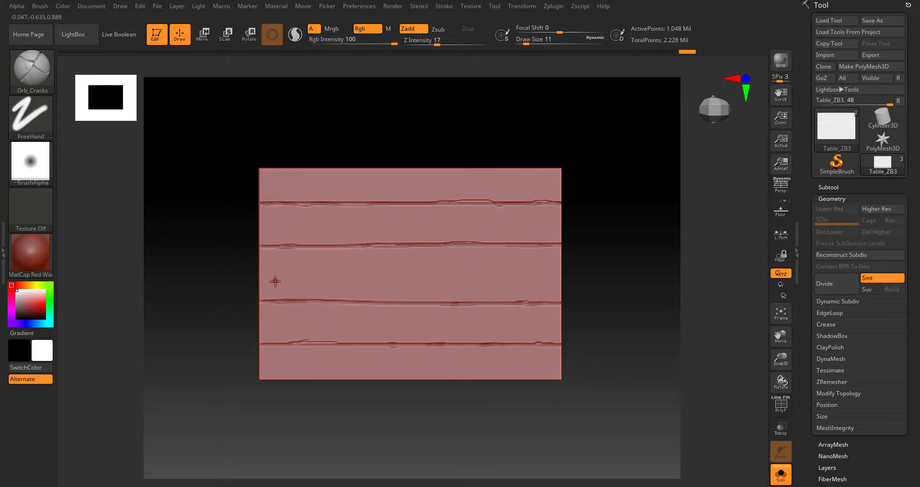
drag(551, 266, 561, 264)
mouse_move(613, 240)
shift+mouse_down()
mouse_move(310, 188)
mouse_move(479, 189)
shift+mouse_up()
drag(288, 189, 260, 189)
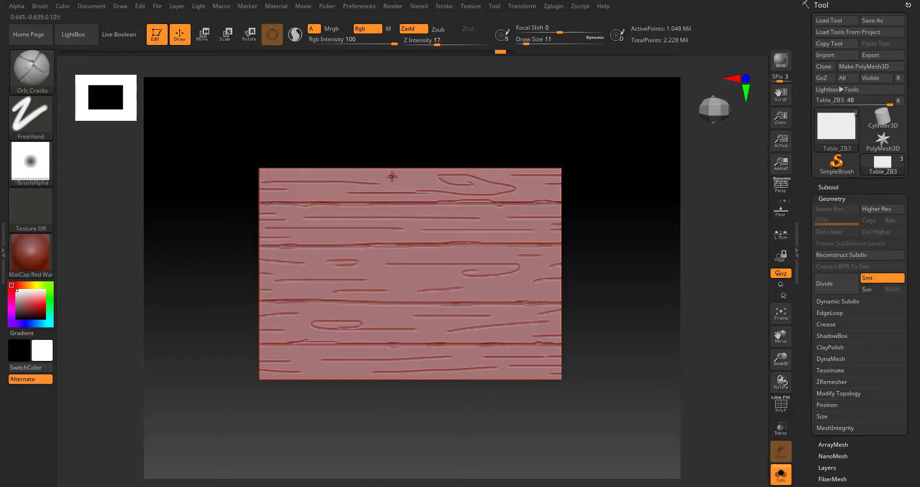
drag(392, 177, 423, 175)
- Continue the plank grooves across the tabletop's short end using the Orb_Cracks brush with symmetry and a draw size of 18
mouse_move(423, 174)
right_down()
mouse_move(533, 240)
mouse_move(435, 259)
right_up()
ctrl+right_drag(435, 258, 435, 324)
right_drag(409, 269, 529, 170)
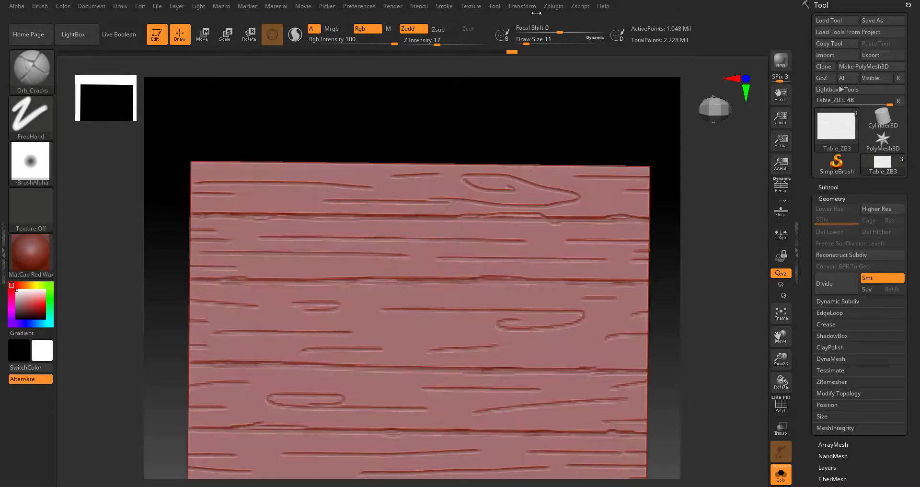
right_drag(475, 205, 625, 284)
right_click(355, 172)
drag(355, 171, 374, 151)
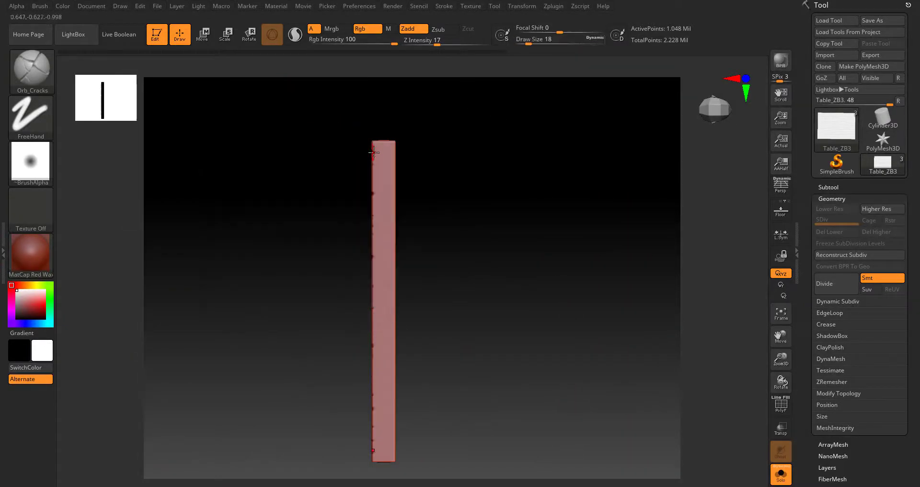
alt+right_drag(466, 252, 495, 201)
right_drag(495, 200, 492, 202)
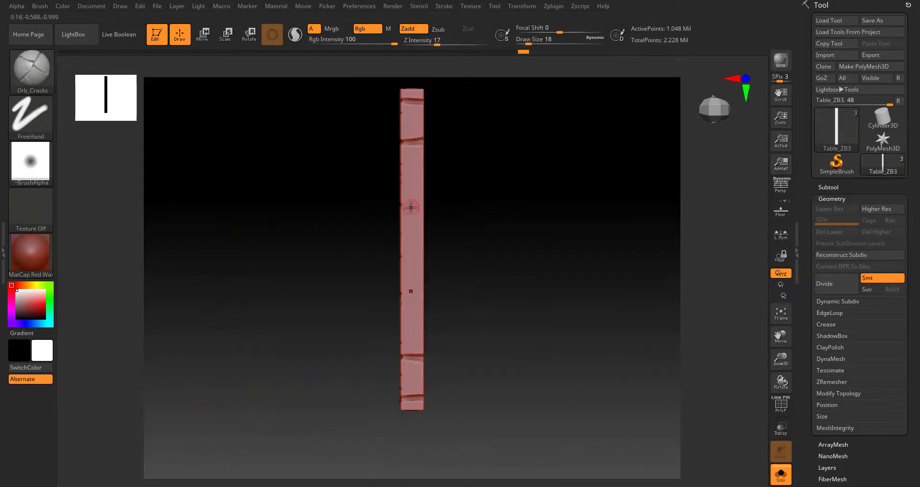
key(space)
mouse_move(411, 206)
mouse_down()
mouse_move(403, 203)
mouse_move(424, 205)
mouse_up()
mouse_move(450, 235)
right_down()
mouse_move(562, 248)
mouse_move(482, 245)
mouse_move(497, 232)
mouse_move(270, 201)
mouse_move(288, 158)
right_up()
right_drag(288, 158, 351, 336)
- Show the whole table again and choose the TrimDynamic brush with a draw size of 22
click(610, 360)
right_drag(610, 359, 504, 271)
mouse_move(515, 307)
ctrl+right_down()
mouse_move(542, 380)
mouse_move(456, 358)
mouse_move(439, 337)
ctrl+right_up()
key(b)
key(t)
key(d)
key(space)
drag(391, 231, 396, 230)
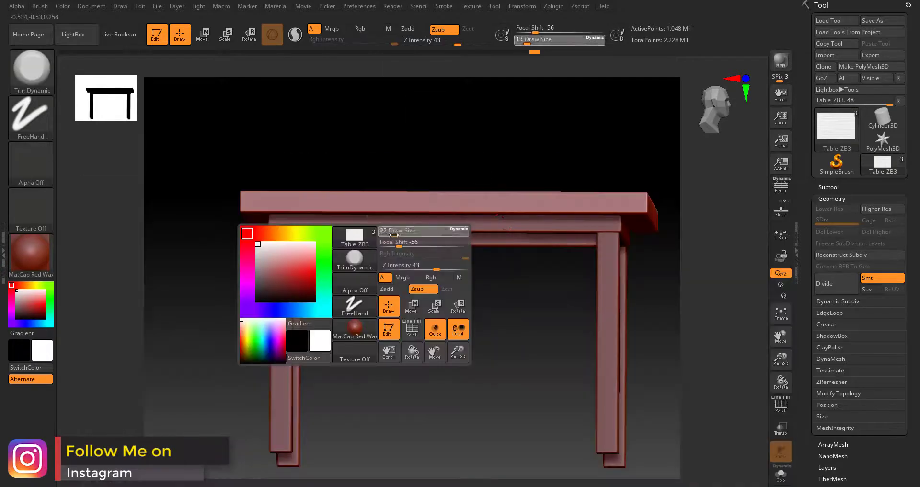
- Select the frame subtool under the tabletop and trim a patch on the lower edge of its long side
right_drag(472, 144, 530, 125)
mouse_move(474, 202)
ctrl+right_down()
mouse_move(475, 298)
mouse_move(460, 249)
ctrl+right_up()
alt+click(395, 224)
ctrl+right_drag(392, 278, 396, 350)
drag(335, 238, 370, 239)
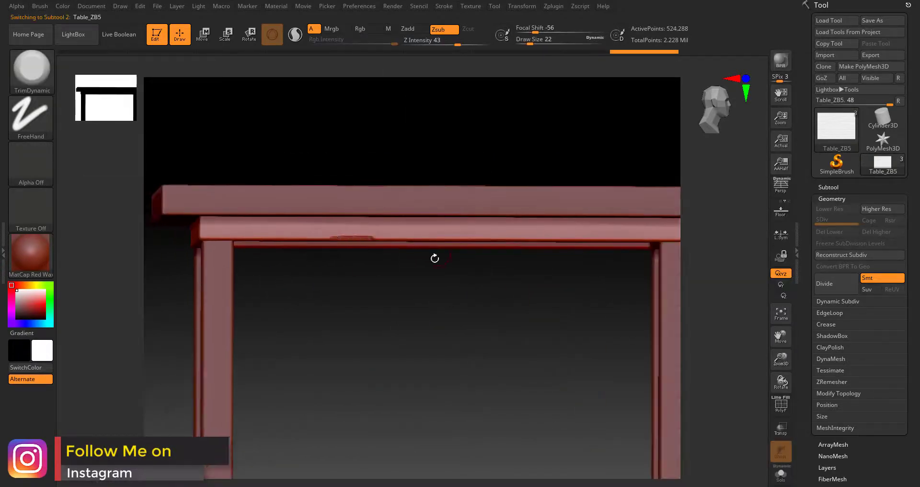
- Chip the lower edges and corners of the frame on its long and short sides using TrimDynamic with a draw size of 13
right_drag(433, 259, 424, 280)
ctrl+right_drag(561, 239, 540, 258)
click(523, 6)
right_drag(485, 86, 476, 157)
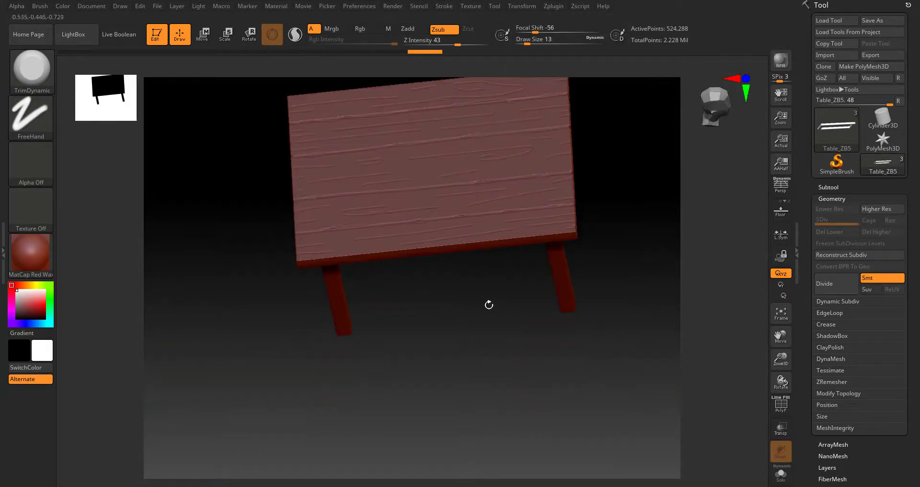
right_drag(481, 210, 491, 393)
right_drag(596, 235, 379, 229)
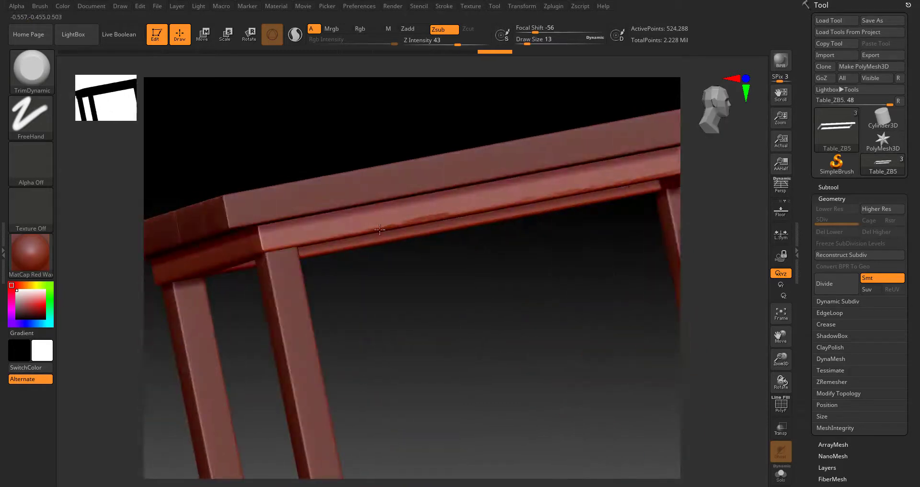
right_drag(414, 322, 371, 221)
right_drag(334, 275, 404, 208)
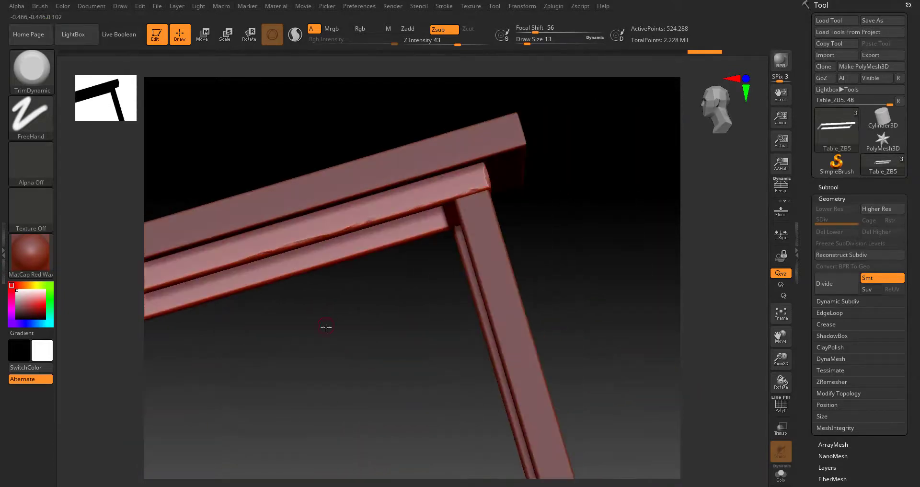
right_drag(325, 327, 440, 240)
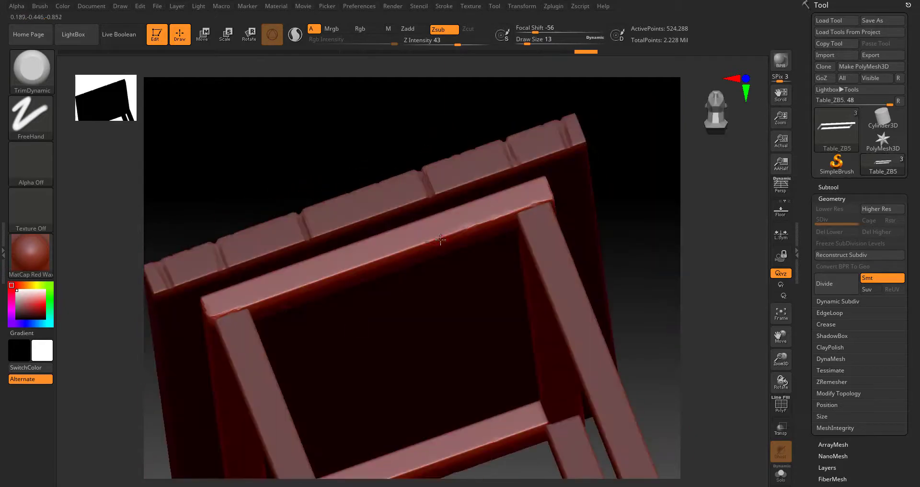
drag(251, 305, 244, 308)
- Choose the Orb_Slash02 brush and cut a diagonal slash into the frame's long side
mouse_move(604, 228)
ctrl+right_down()
mouse_move(542, 230)
mouse_move(436, 312)
mouse_move(378, 322)
mouse_move(478, 319)
mouse_move(414, 256)
ctrl+right_up()
key(3)
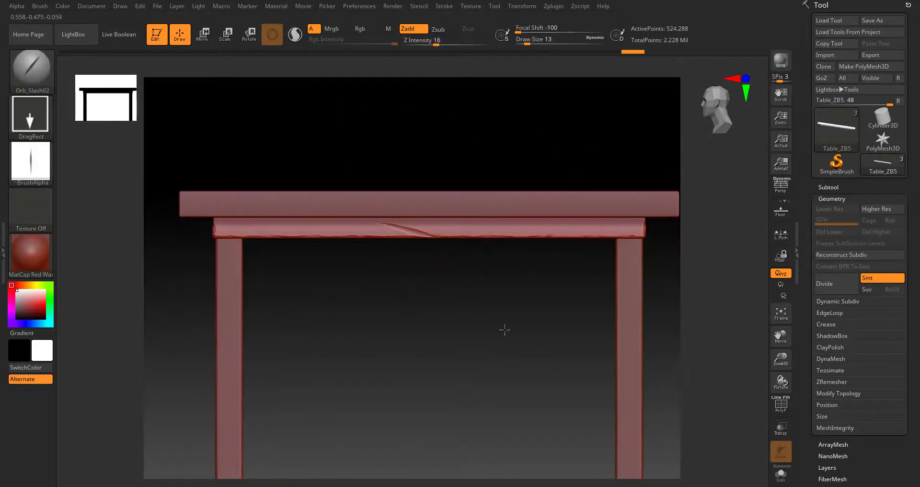
alt+right_drag(505, 330, 495, 310)
- Switch to Orb_Slash03 for the frame's short side, and cut a diagonal slash into the tabletop surface with Orb_Slash02
key(b)
click(398, 305)
mouse_move(386, 302)
alt+right_down()
mouse_move(411, 310)
mouse_move(433, 284)
alt+right_up()
alt+right_drag(440, 211, 386, 215)
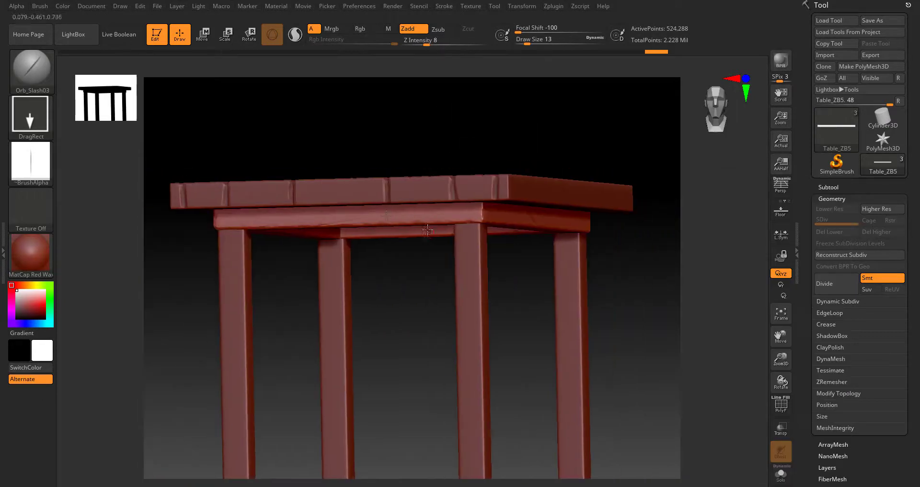
right_drag(343, 259, 412, 267)
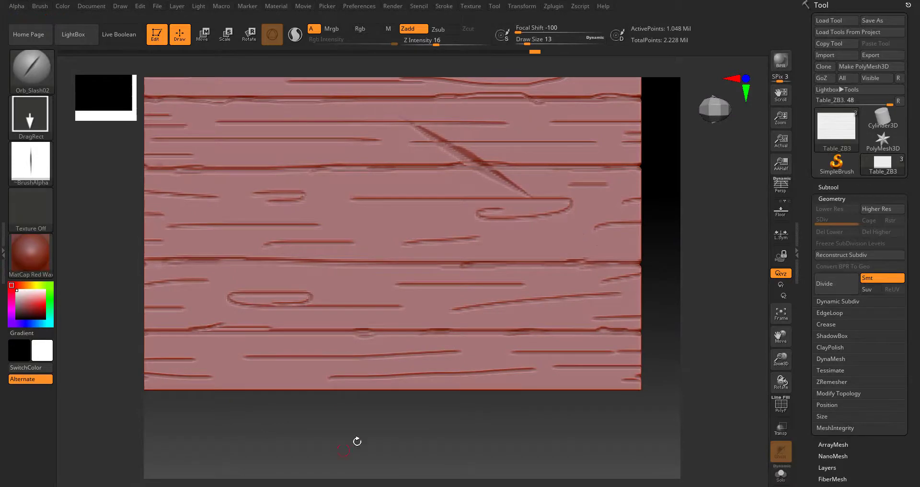
- Isolate the tabletop in Solo mode and choose the TrimDynamic brush
mouse_move(357, 442)
ctrl+right_down()
mouse_move(402, 335)
mouse_move(405, 267)
mouse_move(416, 283)
ctrl+right_up()
mouse_move(415, 282)
ctrl+right_down()
mouse_move(431, 330)
mouse_move(492, 363)
ctrl+right_up()
click(781, 474)
key(b)
key(t)
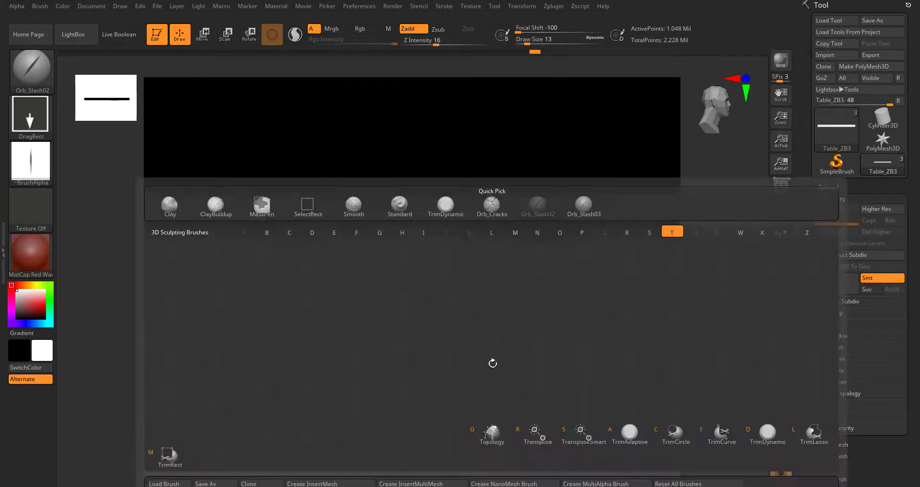
key(d)
- Chip the lower and upper edges along the tabletop's long side with TrimDynamic at a draw size of 13
mouse_move(427, 416)
right_down()
mouse_move(380, 308)
mouse_move(457, 327)
right_up()
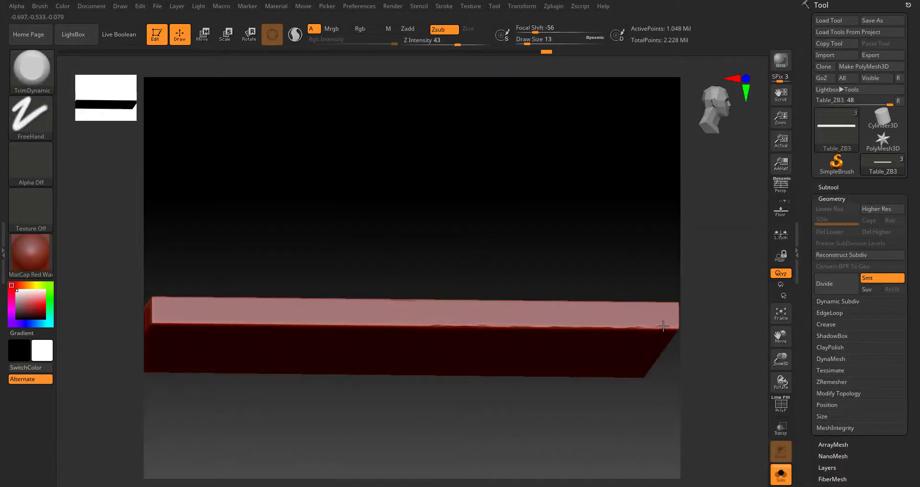
right_drag(663, 326, 475, 326)
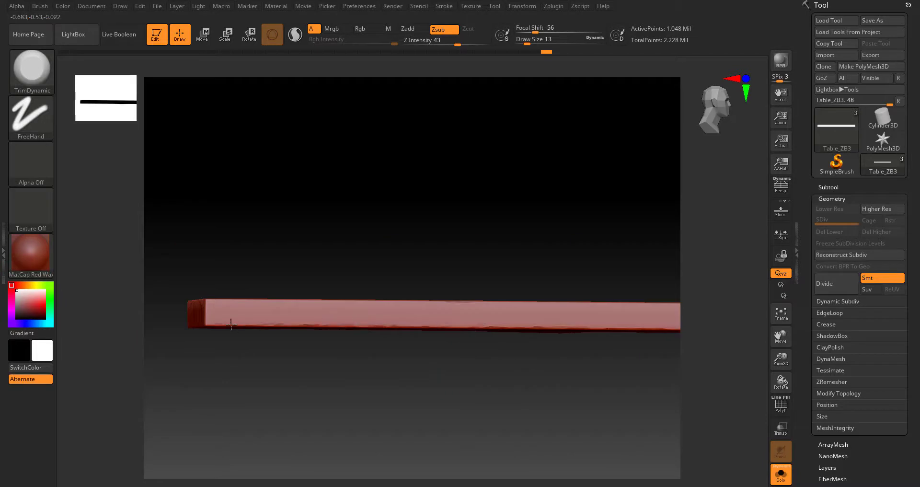
right_drag(231, 324, 316, 388)
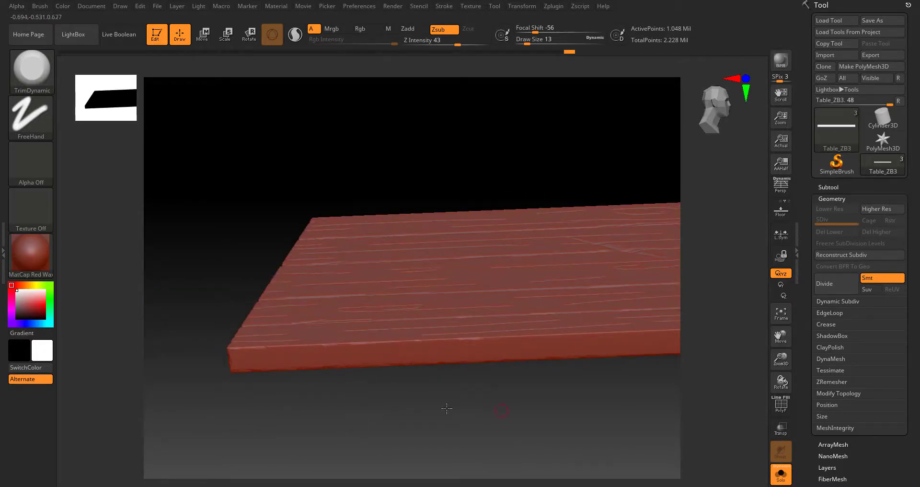
mouse_move(447, 408)
mouse_down()
mouse_move(511, 353)
mouse_move(573, 369)
mouse_move(446, 355)
mouse_move(400, 117)
mouse_up()
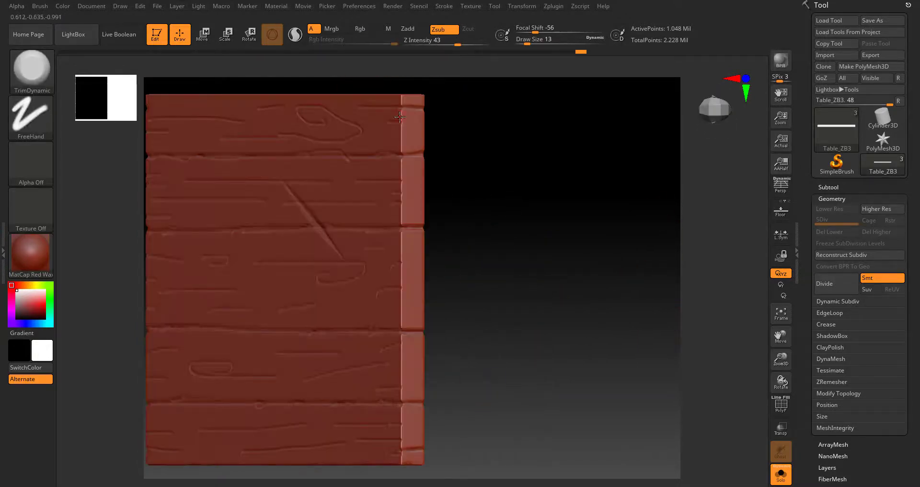
- Set the draw size to 23 and chip the plank ends and lower edges around the tabletop's corner
alt+drag(499, 329, 526, 242)
mouse_move(540, 324)
mouse_down()
mouse_move(585, 180)
mouse_move(560, 304)
mouse_move(462, 364)
mouse_move(392, 342)
mouse_move(405, 379)
mouse_up()
alt+drag(405, 378, 486, 388)
drag(400, 408, 385, 465)
key(space)
drag(367, 338, 372, 338)
drag(355, 397, 374, 320)
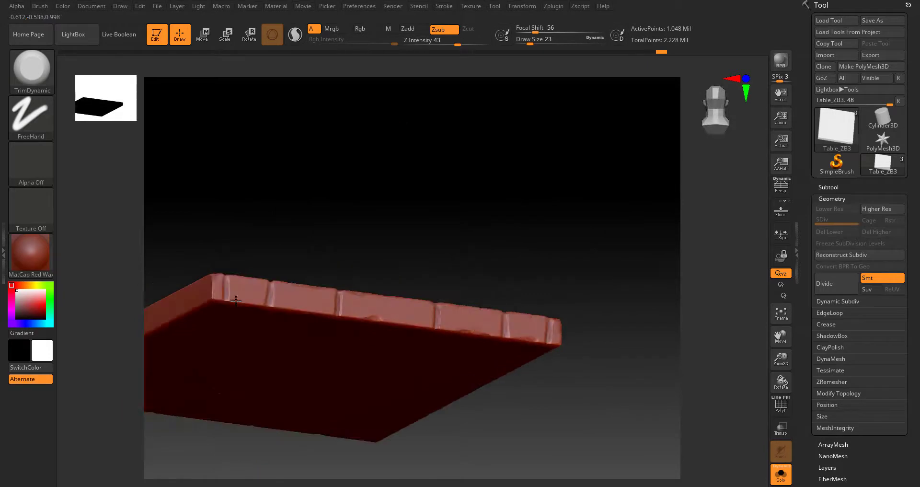
drag(235, 300, 512, 342)
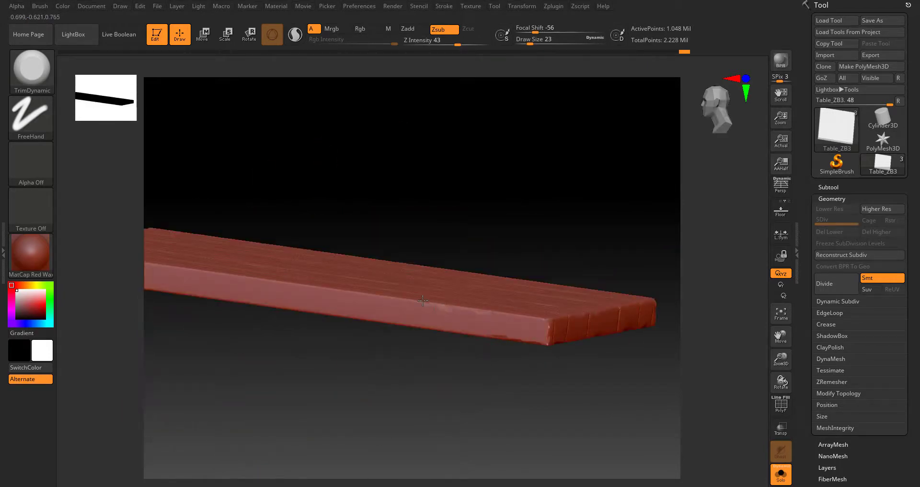
drag(408, 373, 422, 422)
- Preview the tabletop with the Chalk and MatCap Gray materials, and restore the MatCap Red Wax material
click(31, 254)
click(136, 211)
drag(96, 307, 129, 329)
click(30, 253)
click(276, 236)
drag(402, 383, 460, 417)
click(31, 254)
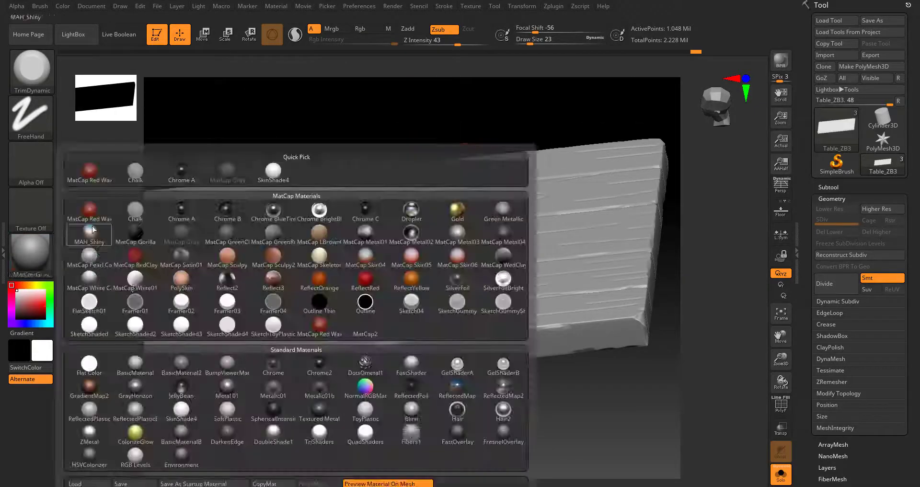
click(89, 211)
- Chip the tabletop's other long lower edge, and wear the short end's edges with the draw size set to 13
drag(230, 403, 406, 336)
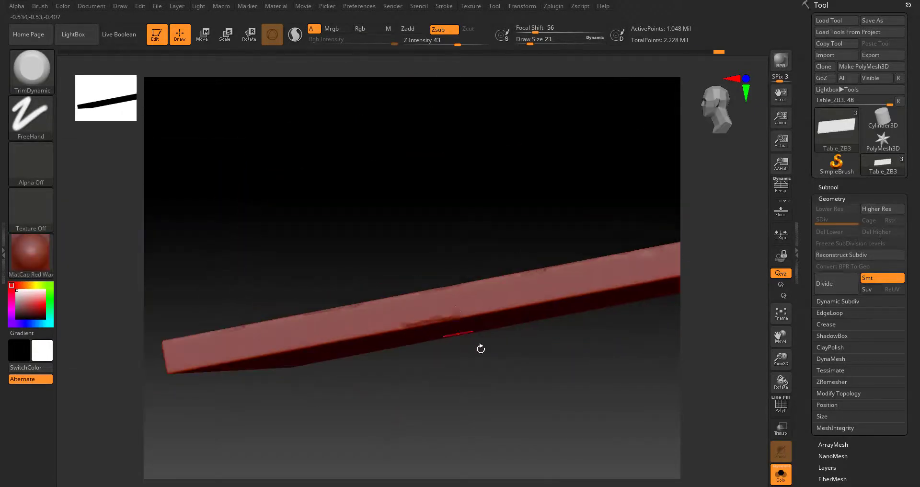
drag(481, 349, 431, 407)
key(space)
drag(412, 338, 408, 338)
mouse_move(431, 412)
mouse_down()
mouse_move(459, 383)
mouse_move(471, 385)
mouse_move(374, 358)
mouse_up()
shift+drag(448, 402, 456, 380)
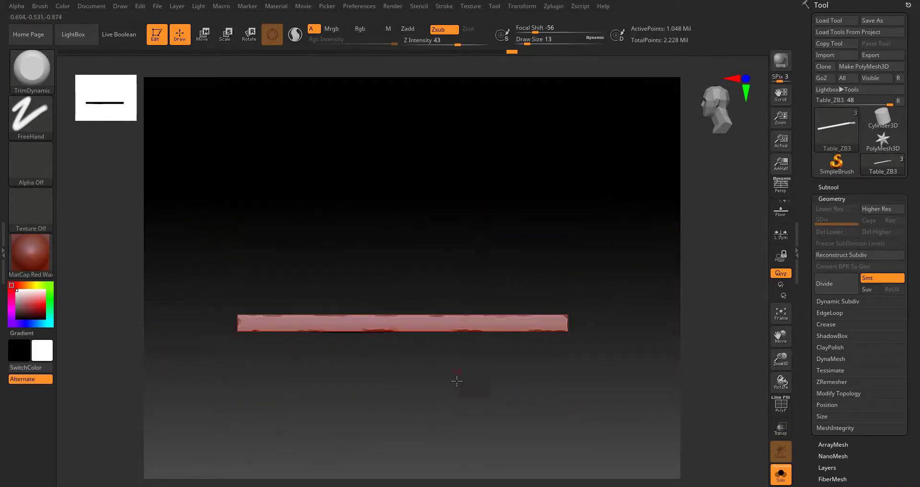
drag(378, 358, 428, 398)
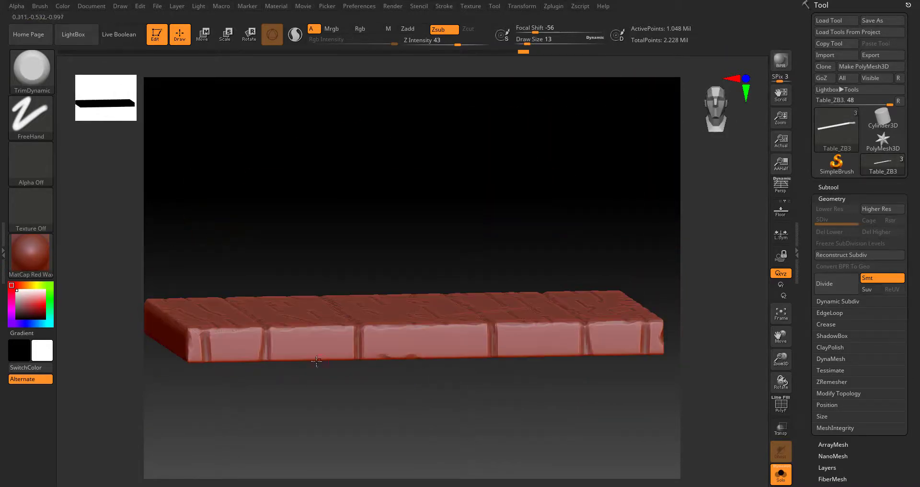
drag(540, 359, 403, 386)
- Show the whole table in perspective, select the legs subtool Table_ZB4 and chip a front leg's corner edge with TrimDynamic
key(p)
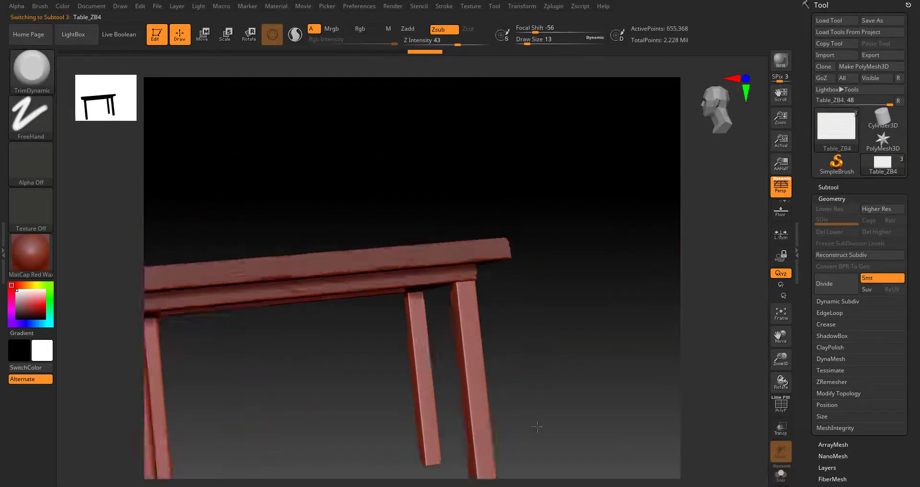
drag(537, 426, 459, 167)
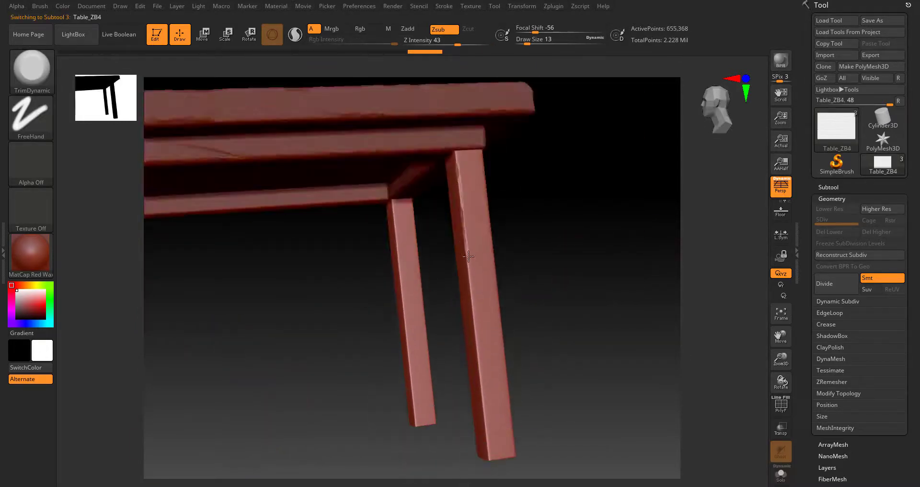
drag(468, 257, 364, 161)
key(space)
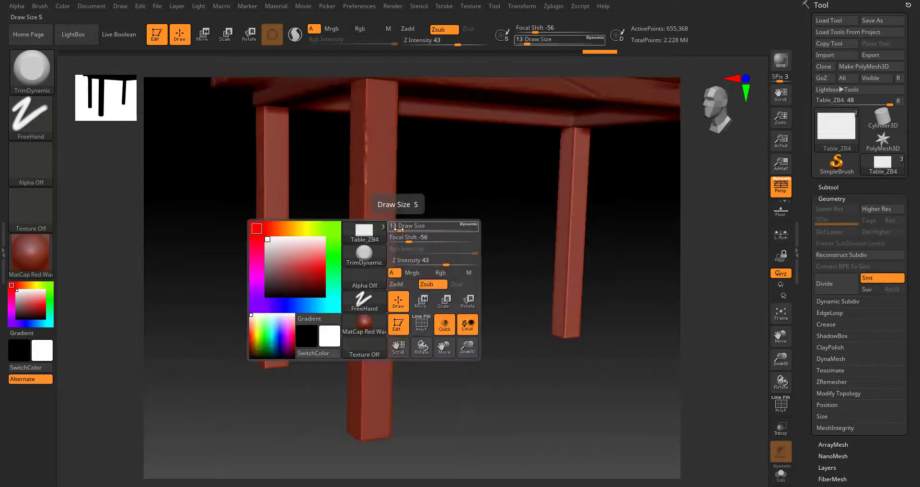
drag(398, 229, 396, 229)
alt+click(379, 268)
drag(460, 287, 423, 342)
- Chip the long outer corner edges of the remaining legs with TrimDynamic at a draw size of 13
mouse_move(404, 234)
mouse_down()
mouse_move(429, 355)
mouse_move(503, 394)
mouse_move(503, 254)
mouse_move(390, 303)
mouse_move(431, 307)
mouse_move(495, 277)
mouse_move(403, 204)
mouse_move(404, 228)
mouse_up()
key(space)
mouse_move(427, 296)
mouse_down()
mouse_move(466, 388)
mouse_move(516, 331)
mouse_move(531, 359)
mouse_up()
drag(510, 198, 361, 189)
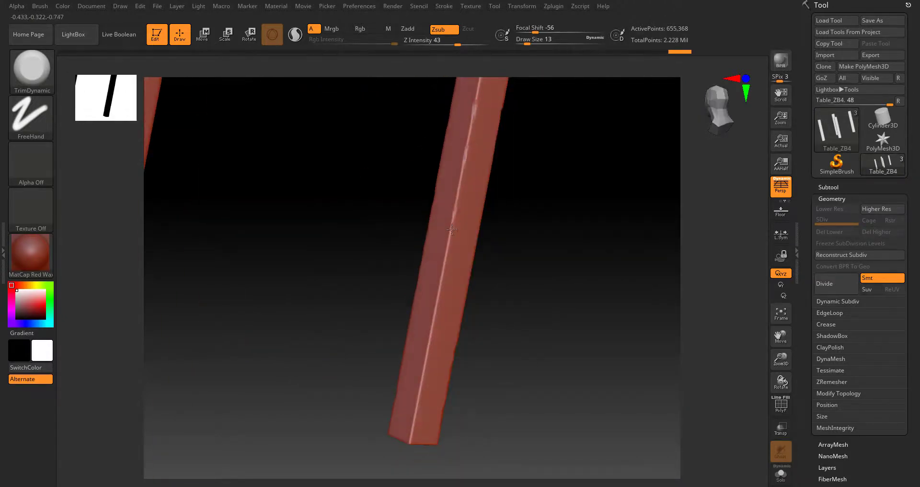
drag(452, 230, 467, 258)
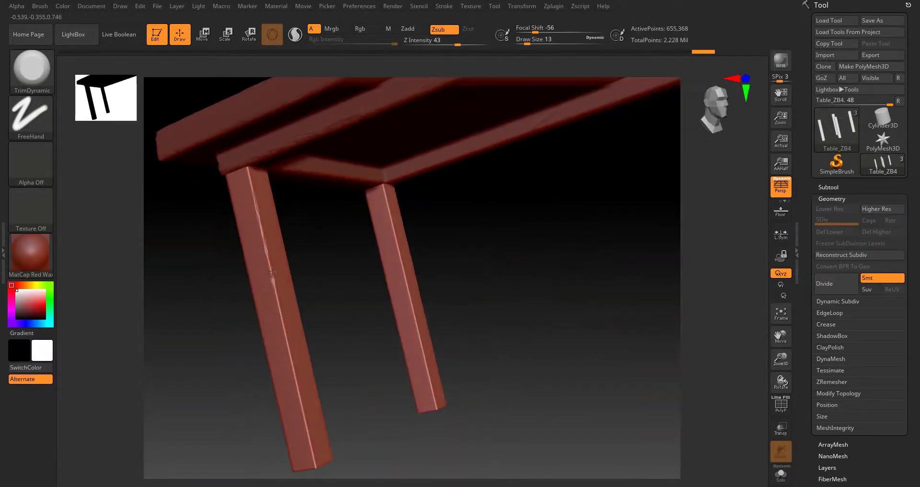
drag(538, 328, 335, 209)
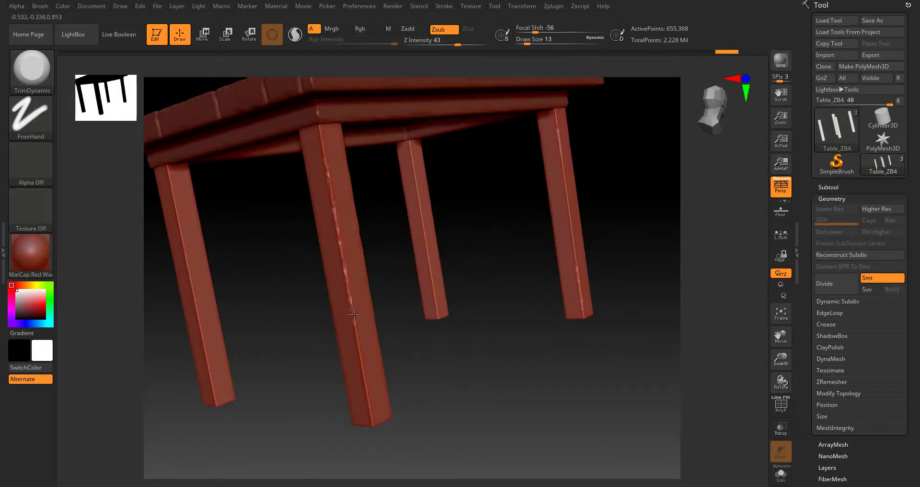
drag(354, 314, 297, 152)
- Wear the inward-facing edges of the legs with TrimDynamic, and set the draw size to 14
drag(396, 279, 400, 156)
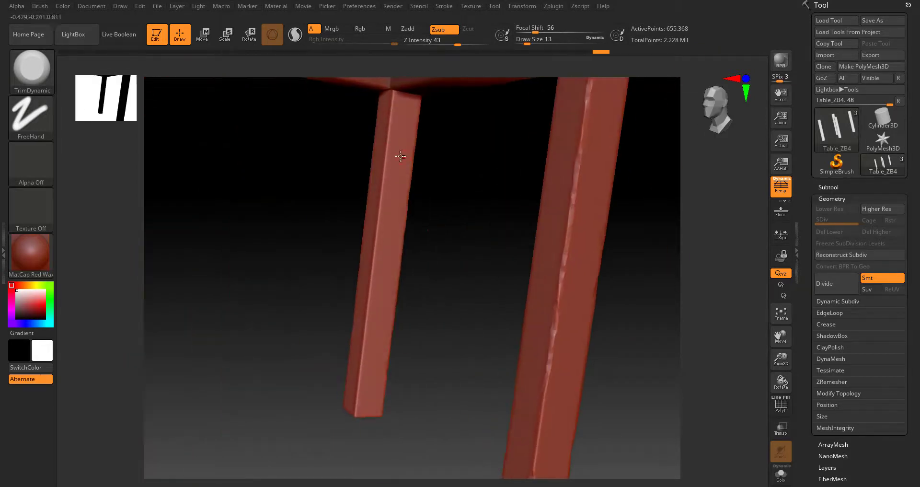
drag(368, 276, 621, 293)
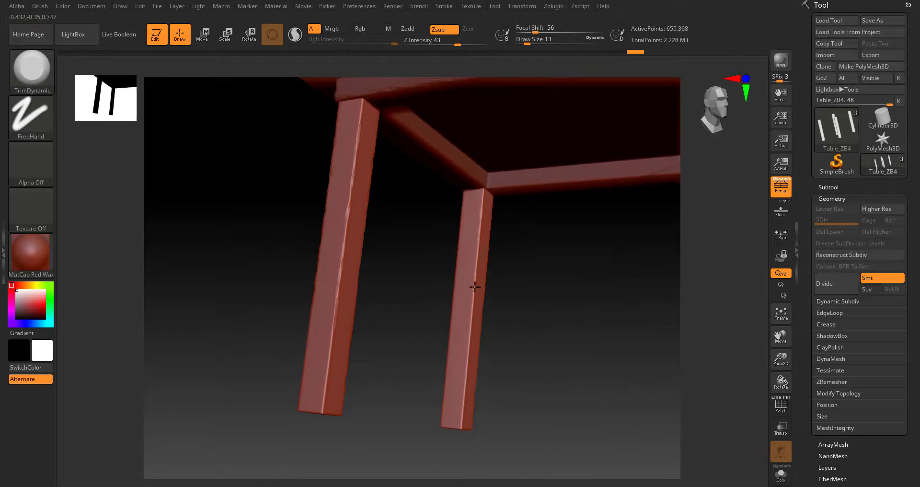
drag(537, 361, 464, 251)
mouse_move(462, 356)
mouse_down()
mouse_move(516, 328)
mouse_move(361, 372)
mouse_move(446, 384)
mouse_move(597, 325)
mouse_move(550, 223)
mouse_up()
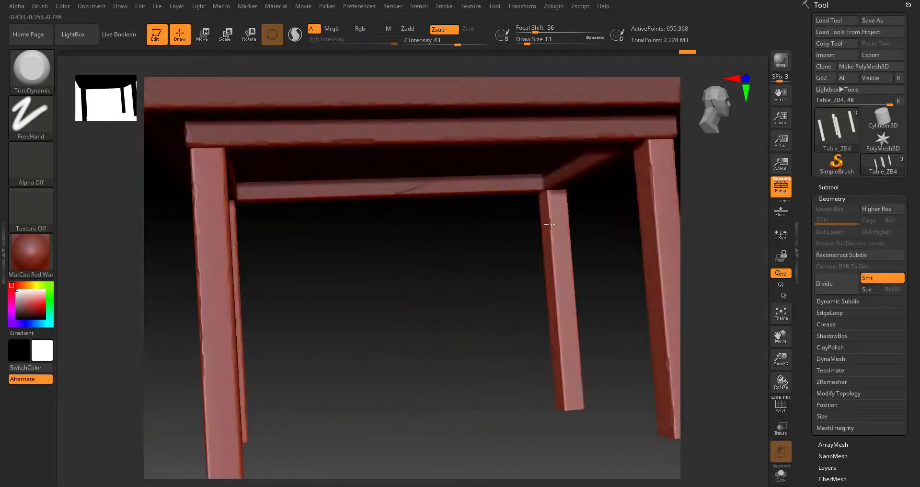
mouse_move(567, 370)
mouse_down()
mouse_move(370, 376)
mouse_move(593, 317)
mouse_move(561, 356)
mouse_up()
drag(663, 283, 555, 339)
key(space)
mouse_move(590, 279)
mouse_down()
mouse_move(618, 330)
mouse_move(622, 308)
mouse_move(369, 254)
mouse_move(522, 333)
mouse_move(378, 273)
mouse_up()
drag(353, 247, 353, 257)
mouse_move(404, 292)
mouse_down()
mouse_move(400, 345)
mouse_move(422, 364)
mouse_up()
- Cut diagonal slashes into the table legs with the Orb_Slash02 and Orb_Slash03 brushes
key(b)
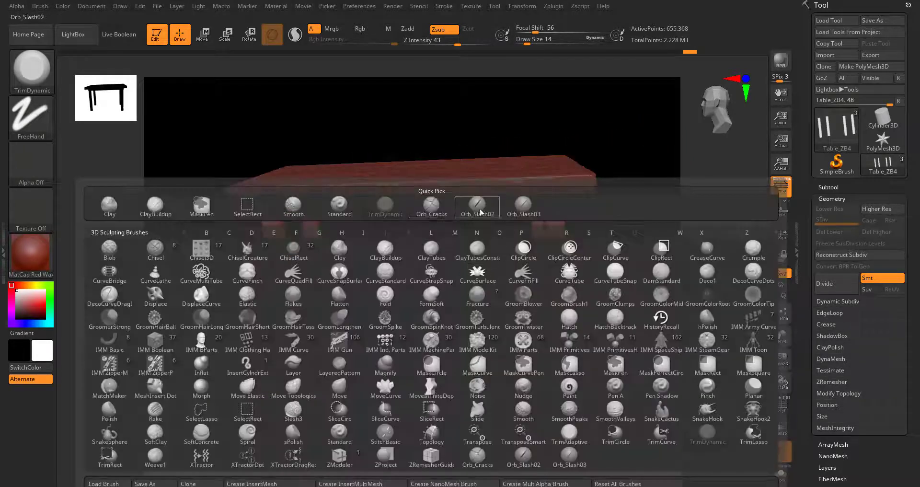
click(481, 208)
mouse_move(479, 374)
mouse_down()
mouse_move(532, 335)
mouse_move(396, 351)
mouse_move(484, 343)
mouse_up()
drag(403, 248, 408, 264)
mouse_move(570, 336)
mouse_down()
mouse_move(589, 338)
mouse_move(480, 346)
mouse_move(466, 330)
mouse_up()
key(3)
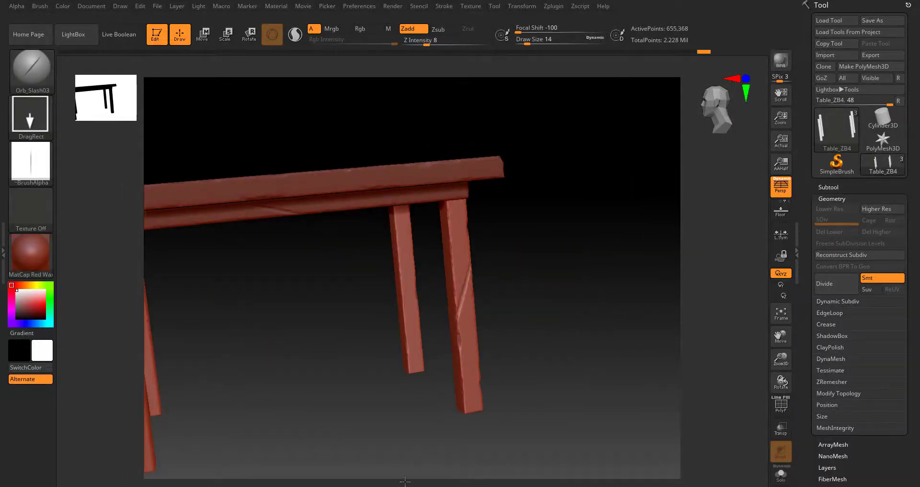
key(f)
drag(548, 295, 559, 261)
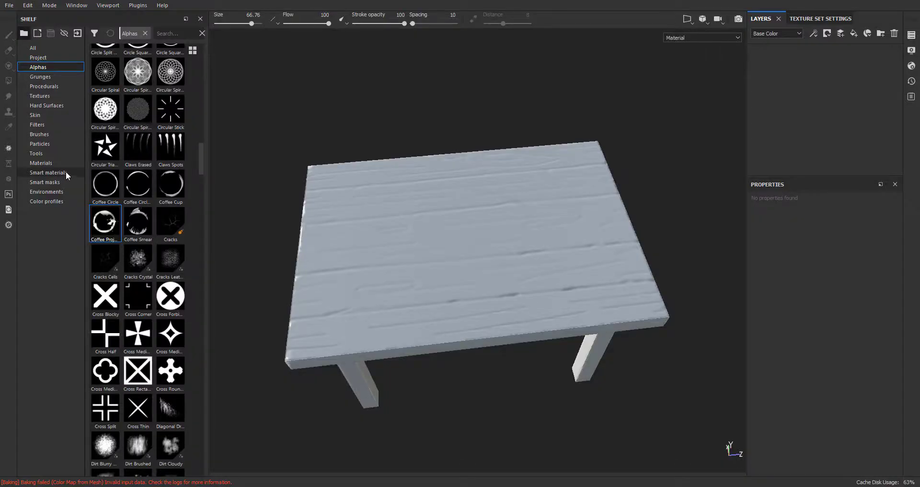
- In Substance Painter, filter the smart materials by "sty" and apply Wood Chest Stylized to the whole table
click(48, 47)
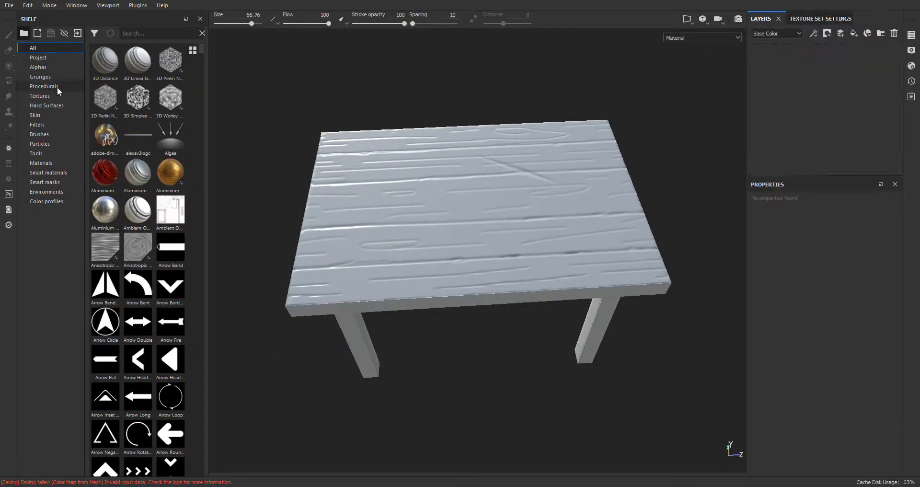
click(48, 172)
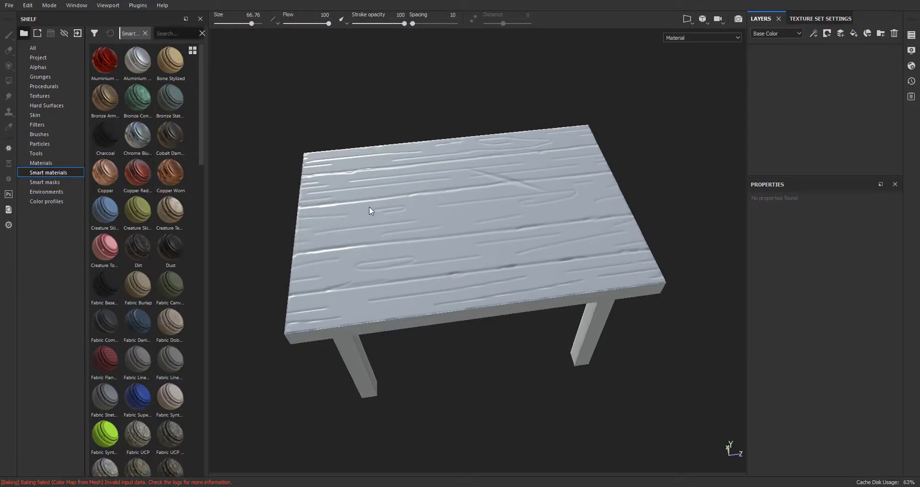
text(ty)
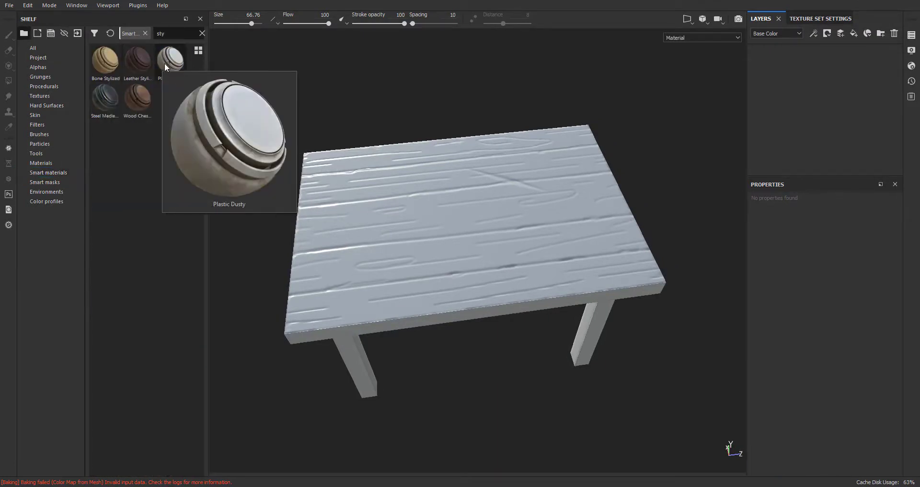
drag(137, 99, 439, 288)
alt+drag(499, 289, 440, 287)
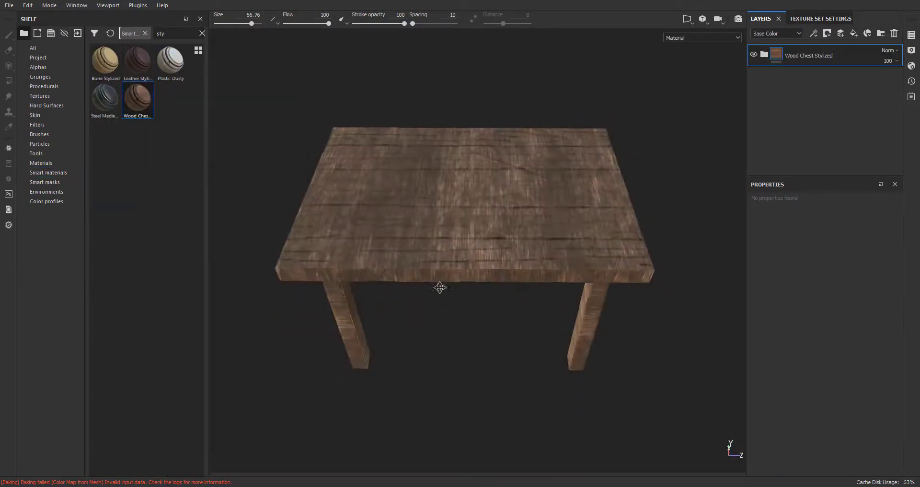
alt+right_drag(439, 287, 446, 291)
alt+drag(446, 291, 427, 290)
- Add a black mask to the Wood Chest Stylized layer and reveal it on the tabletop with mesh polygon fill
right_click(791, 60)
click(818, 262)
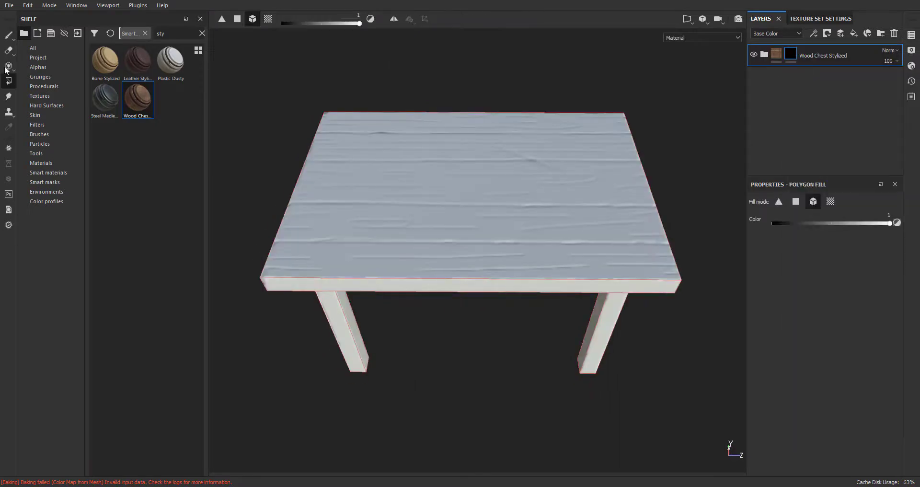
click(487, 276)
mouse_move(487, 276)
alt+mouse_down()
mouse_move(492, 260)
mouse_move(570, 253)
mouse_move(555, 310)
alt+mouse_up()
click(8, 35)
click(834, 62)
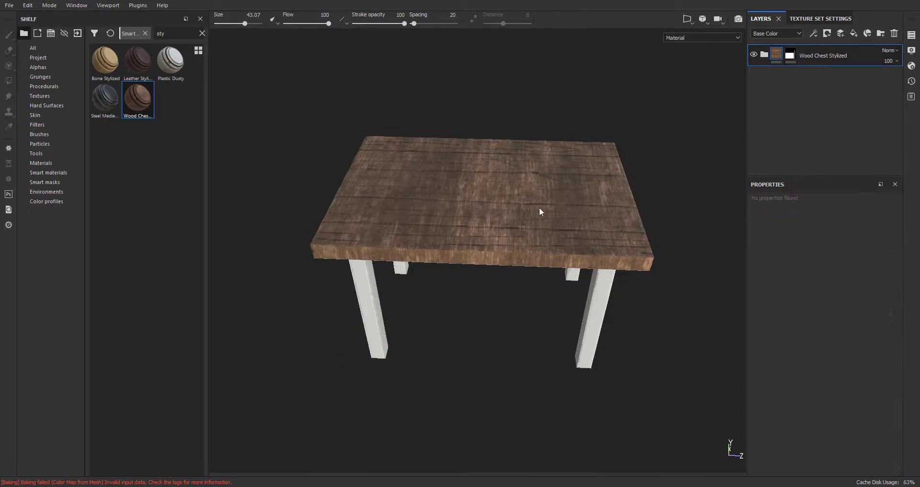
alt+drag(539, 207, 487, 275)
alt+right_drag(487, 275, 509, 272)
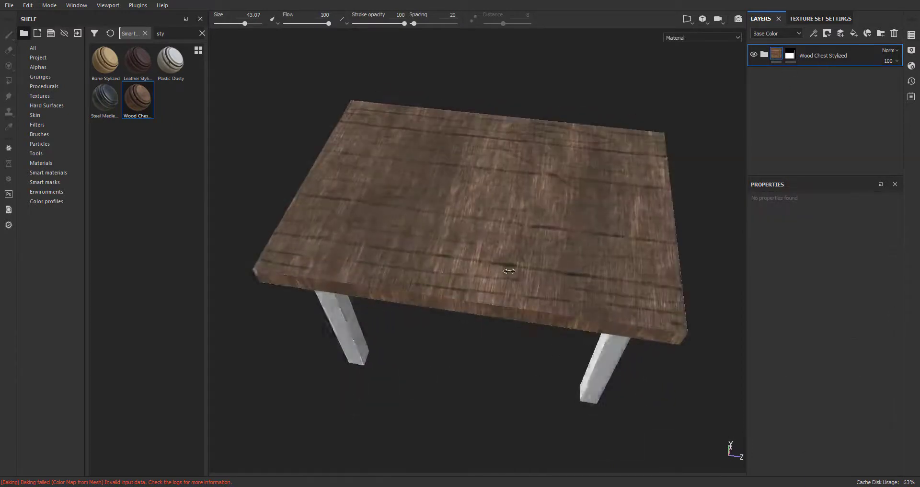
- Apply the Steel Medieval Stylized smart material and restrict it to the table legs with a black mask and polygon fill
drag(112, 102, 536, 294)
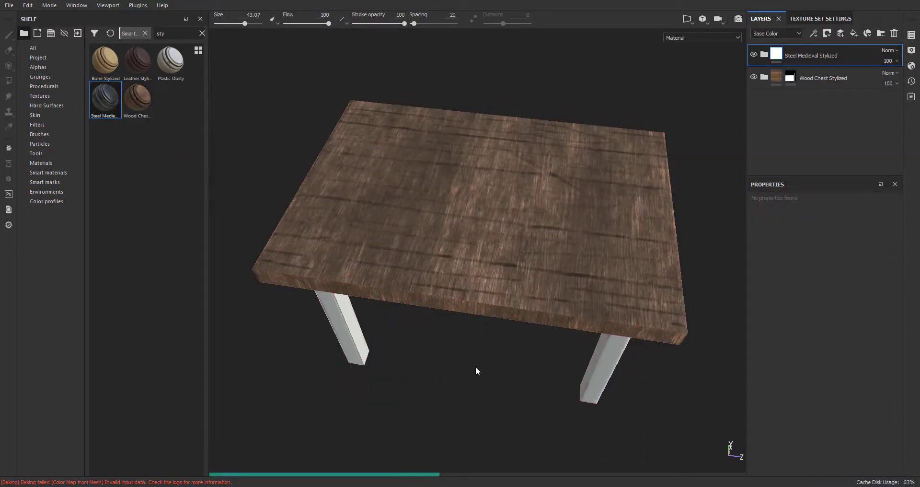
alt+drag(481, 332, 500, 249)
right_click(810, 53)
click(815, 70)
click(8, 82)
drag(669, 246, 304, 369)
mouse_move(472, 297)
alt+mouse_down()
mouse_move(529, 276)
mouse_move(479, 294)
alt+mouse_up()
click(777, 53)
- Set the Fibers layer inside the Wood Chest Stylized folder to Tri-planar projection
alt+drag(671, 149, 550, 241)
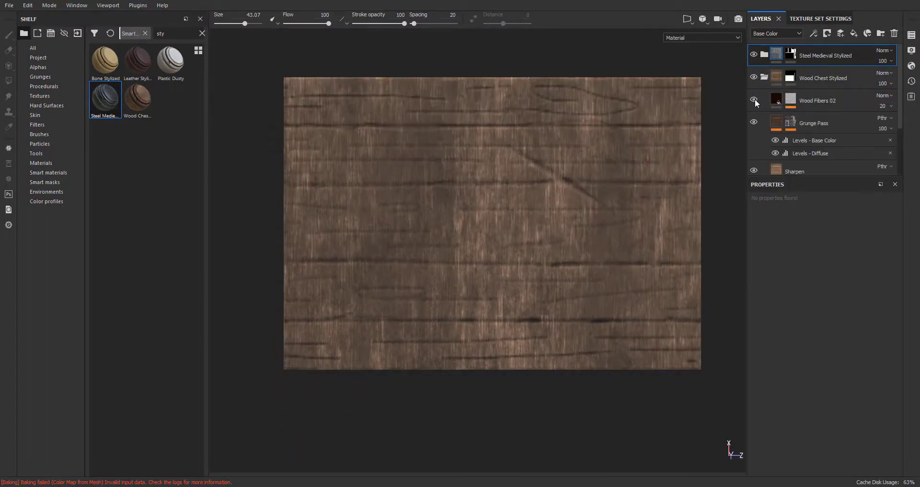
scroll(449, 181, up, 2)
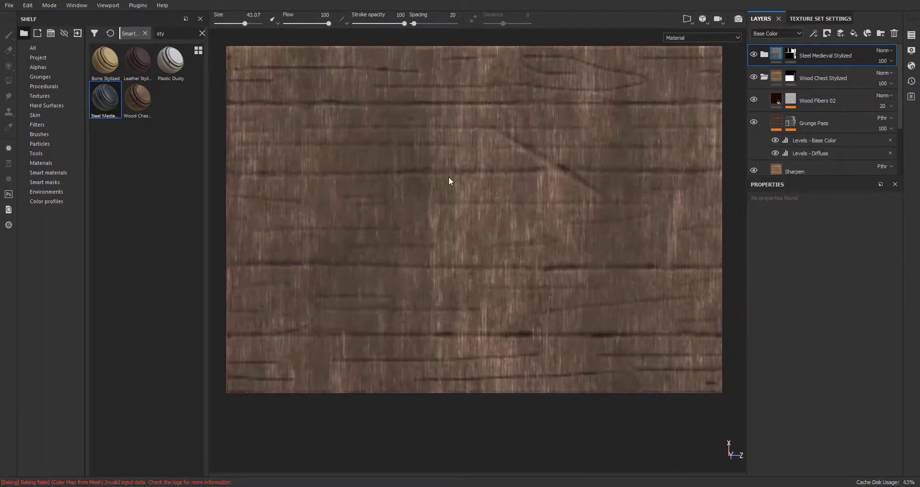
scroll(796, 130, down, 3)
click(754, 136)
click(754, 136)
click(791, 136)
scroll(795, 347, down, 4)
scroll(797, 343, up, 4)
click(814, 231)
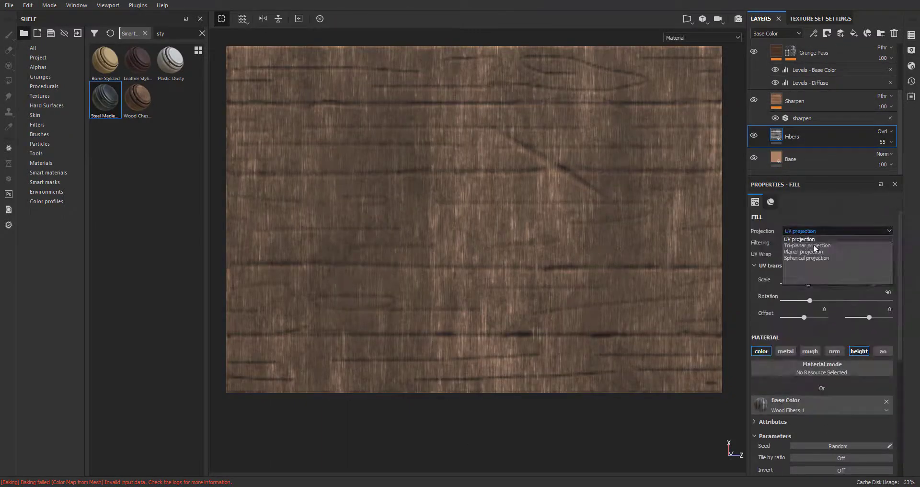
click(812, 245)
drag(400, 285, 421, 310)
scroll(813, 388, down, 5)
scroll(811, 408, up, 5)
- Set the Base layer inside the Wood Chest Stylized folder to Tri-planar projection
click(810, 159)
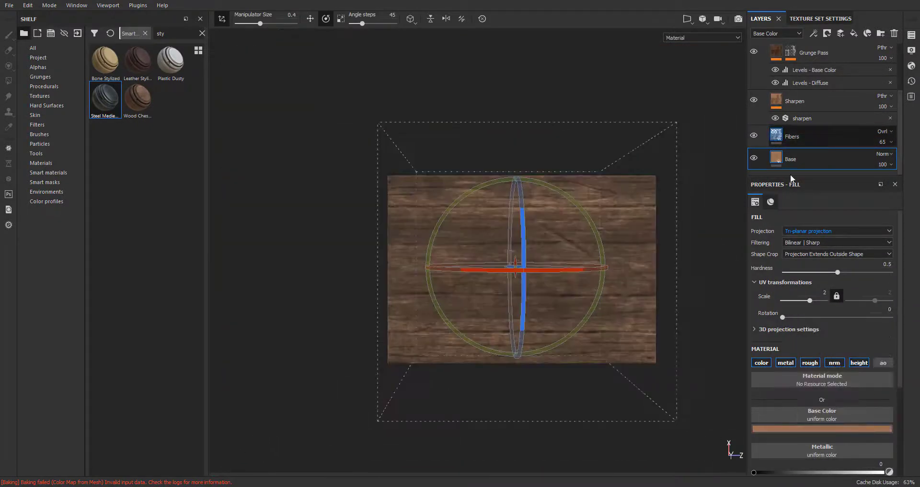
click(794, 101)
click(38, 67)
click(39, 134)
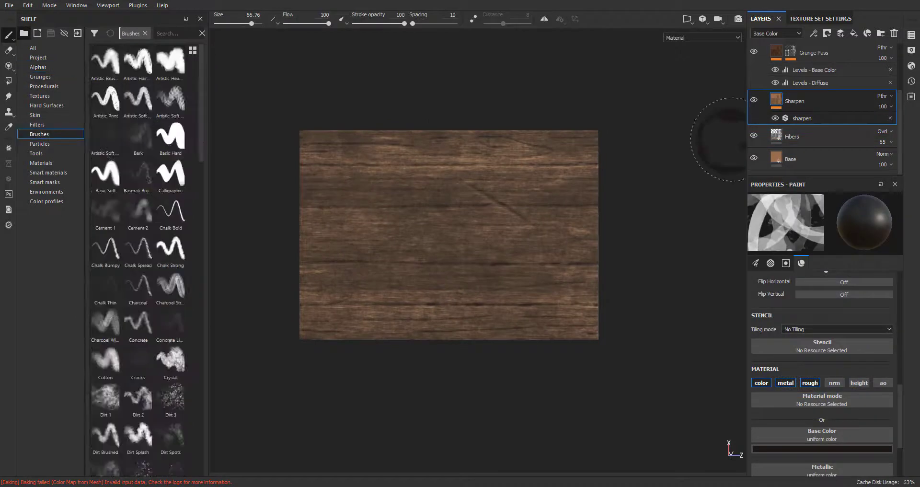
click(105, 99)
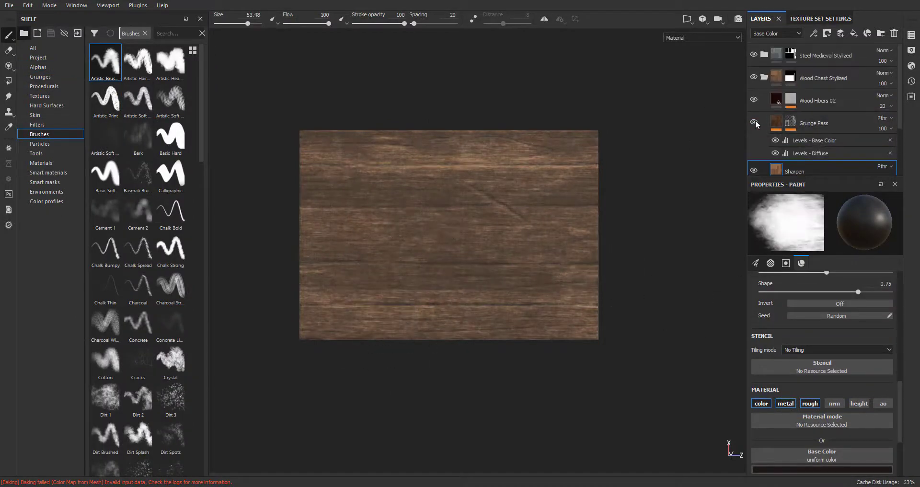
- In the Dirt generator on the Grunge Pass mask, set Dirt Level to 0.75 and Dirt Contrast to 0.6
click(791, 122)
click(822, 140)
scroll(814, 316, down, 4)
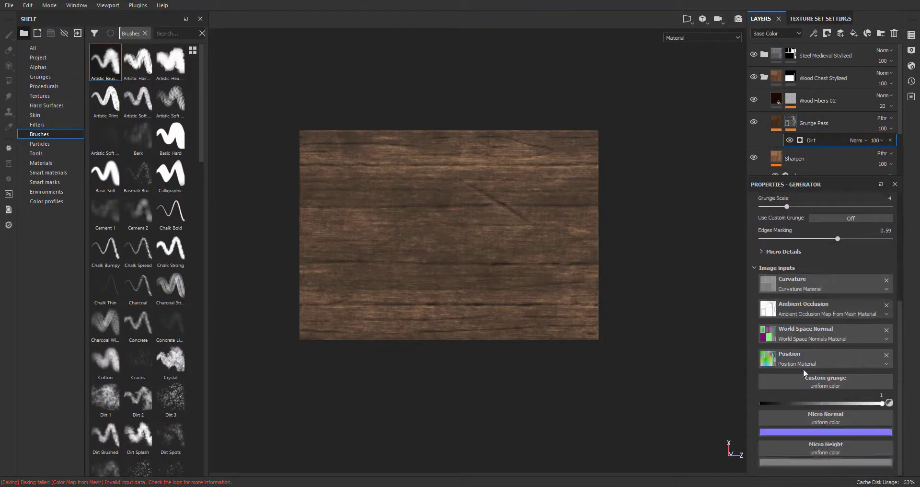
scroll(804, 370, up, 5)
alt+right_drag(564, 294, 551, 276)
alt+middle_drag(551, 276, 583, 291)
alt+right_drag(583, 292, 592, 287)
drag(855, 291, 839, 293)
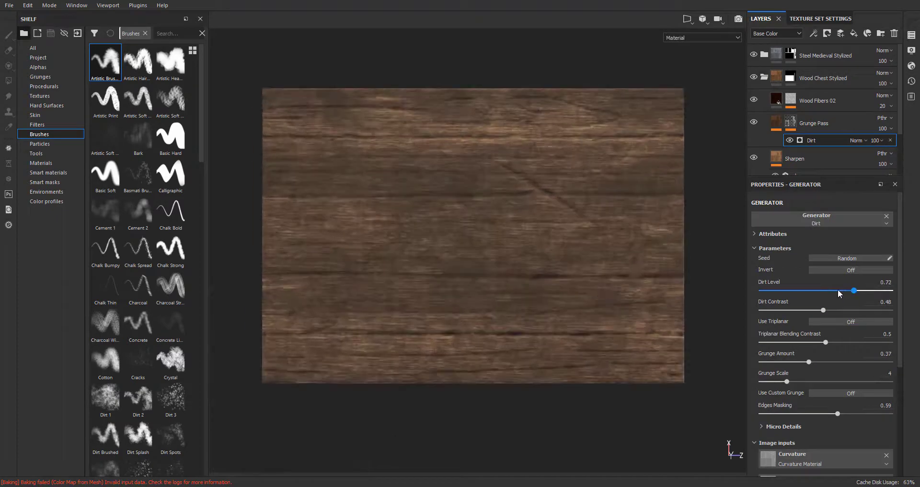
drag(785, 307, 862, 292)
alt+right_drag(582, 310, 507, 324)
alt+drag(507, 323, 570, 311)
alt+right_drag(570, 311, 670, 322)
alt+drag(669, 322, 618, 366)
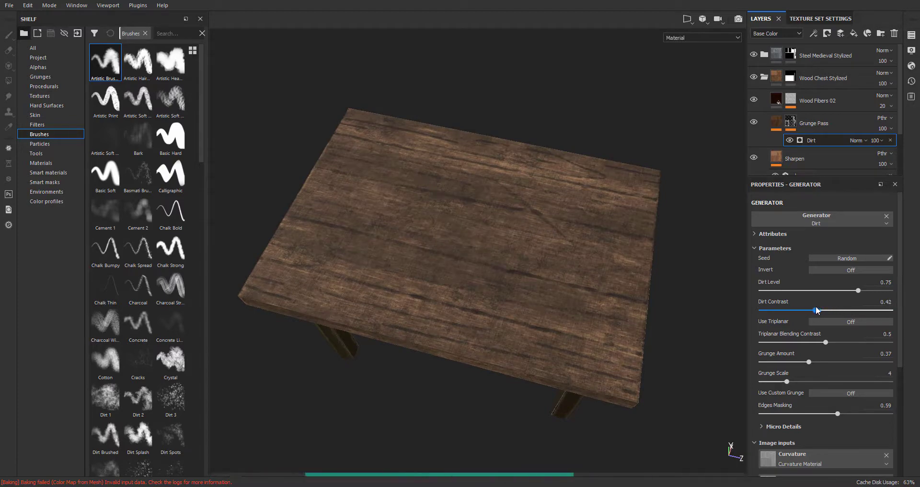
scroll(509, 379, up, 5)
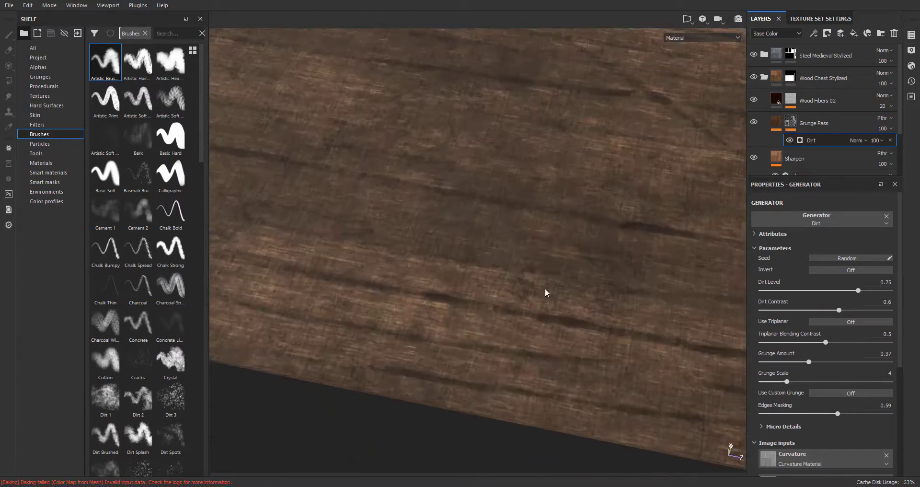
- Set the Wood Fibers 02 fill and its wood_pattern mask to Tri-planar projection and rotate the mask's projection over the tabletop
click(756, 103)
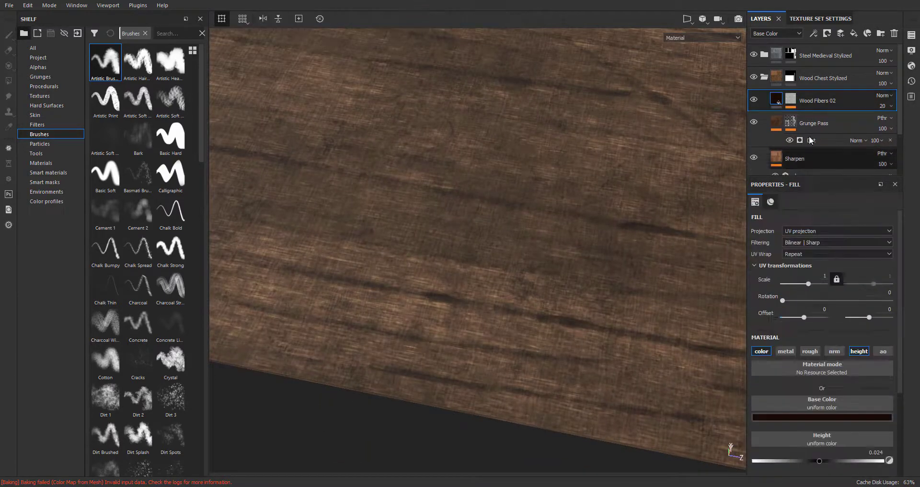
click(820, 246)
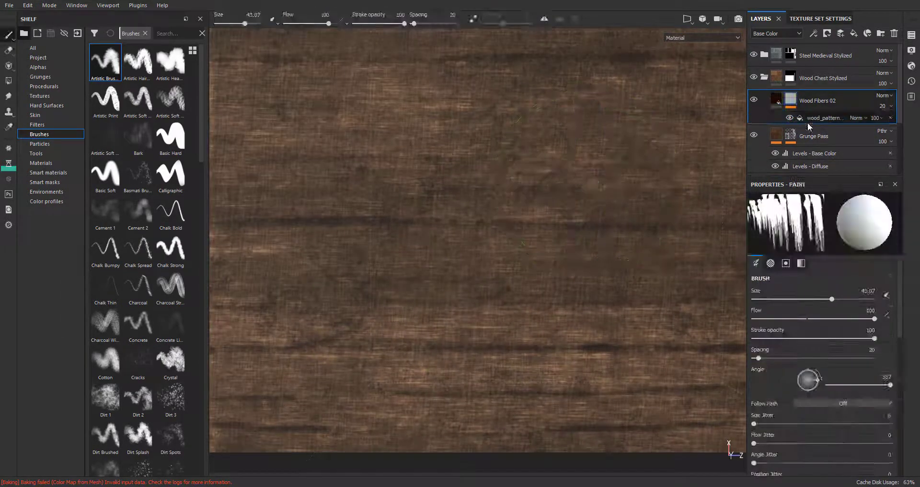
click(814, 119)
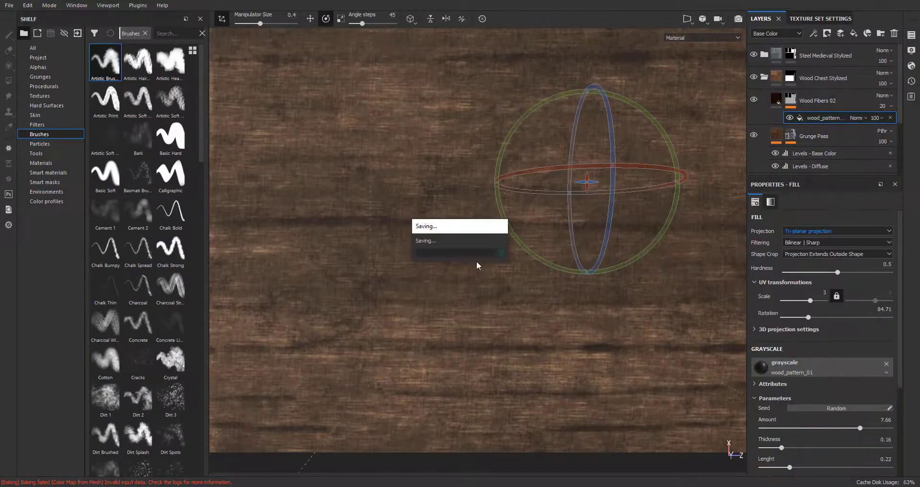
scroll(405, 321, down, 3)
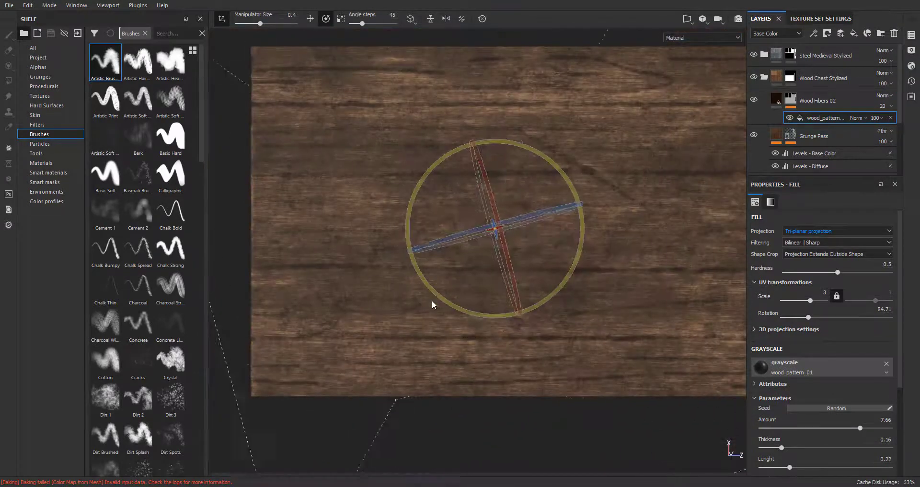
drag(431, 300, 453, 306)
scroll(515, 358, down, 2)
alt+middle_drag(515, 357, 528, 359)
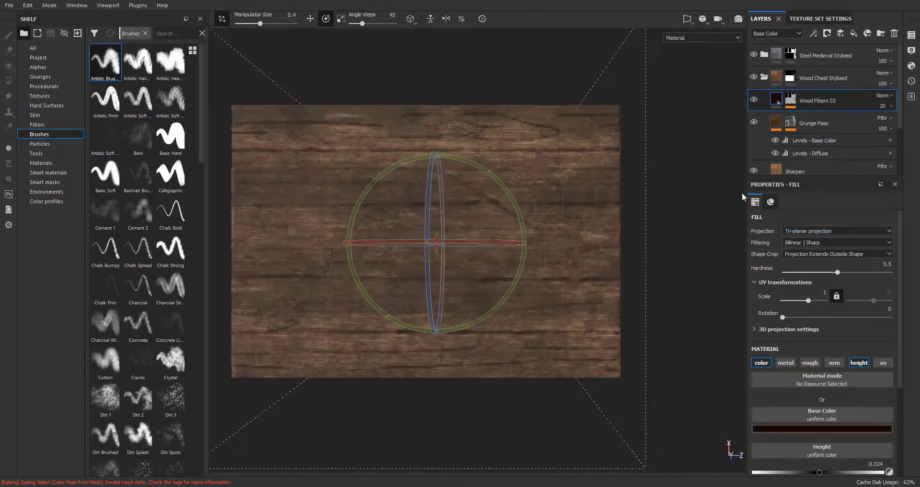
- Set the midtone value to 1 in the Grunge Pass layer's Levels - Base Color effect
click(810, 140)
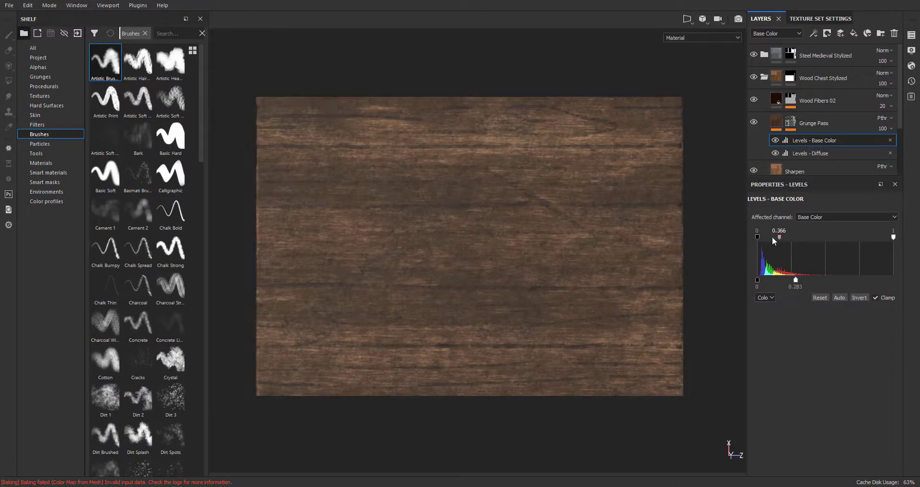
drag(821, 240, 824, 240)
alt+drag(475, 322, 526, 308)
alt+right_drag(525, 308, 587, 352)
alt+drag(587, 351, 561, 350)
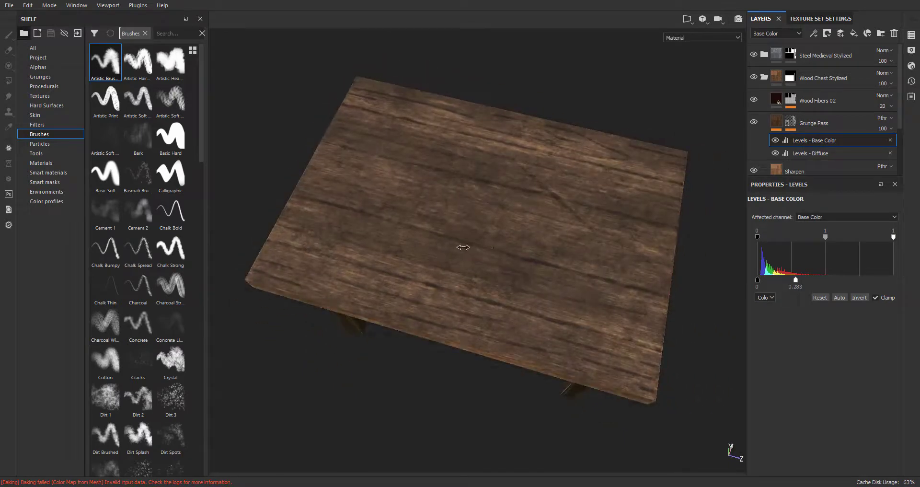
alt+drag(513, 212, 506, 301)
- Filter the shelf's materials by "woo" and add Wood Rough above Wood Fibers 02 in the Wood Chest Stylized folder
click(44, 164)
click(173, 33)
text(woo)
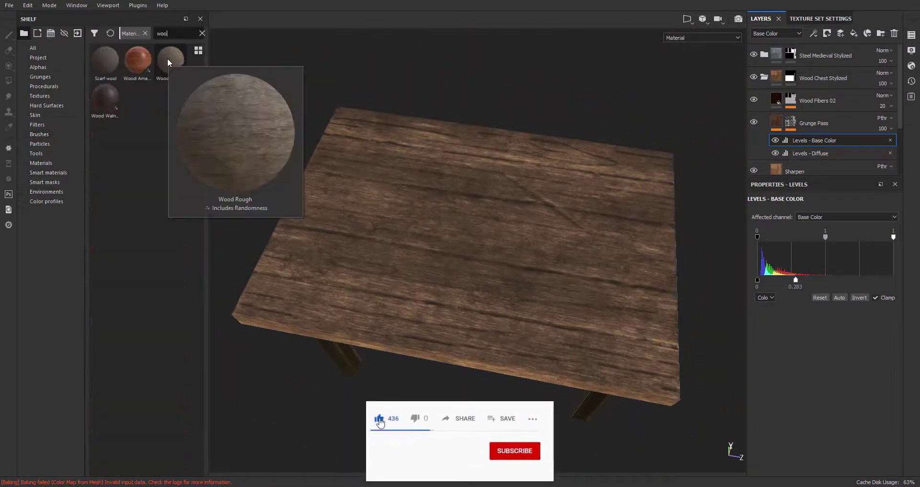
drag(170, 62, 804, 103)
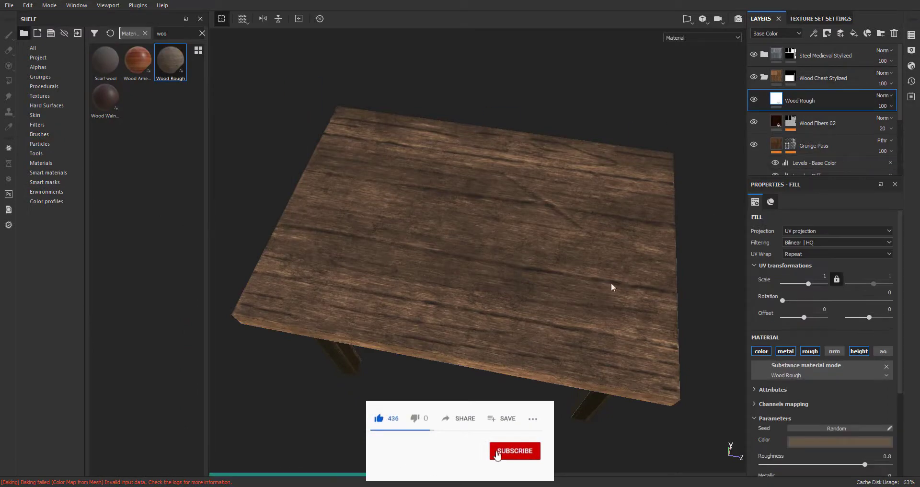
- Set the Wood Rough layer to Tri-planar projection
alt+right_drag(490, 370, 564, 298)
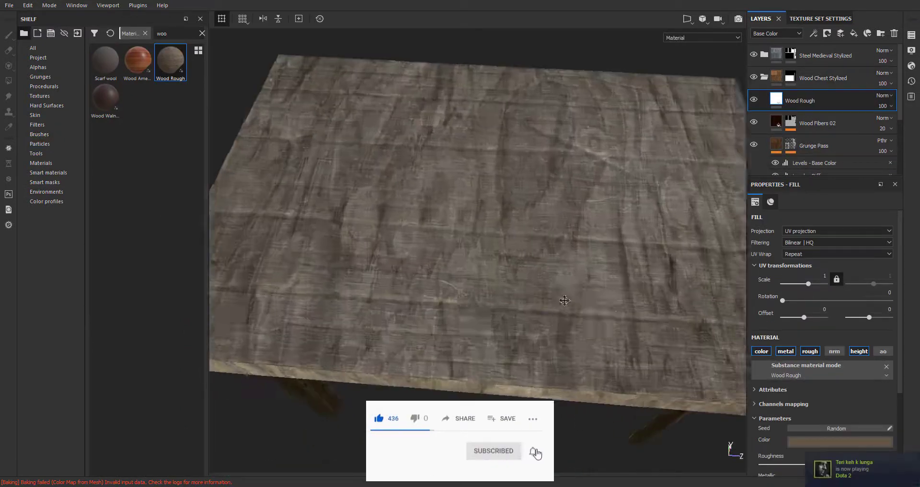
alt+shift+drag(564, 297, 545, 249)
alt+middle_drag(544, 249, 523, 324)
click(837, 231)
click(451, 362)
alt+right_drag(563, 336, 565, 331)
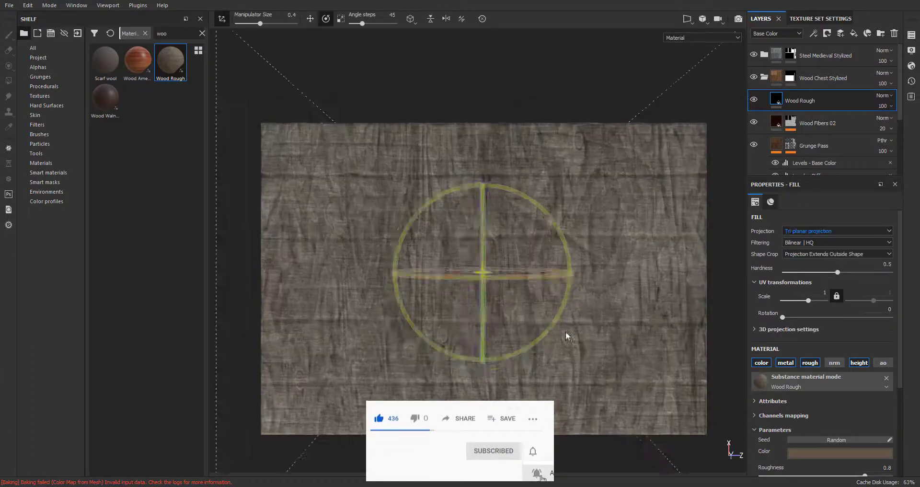
alt+middle_drag(565, 331, 579, 307)
- Limit the Wood Rough layer to the table's edges with a black mask and a Metal Edge Wear generator
drag(488, 343, 383, 349)
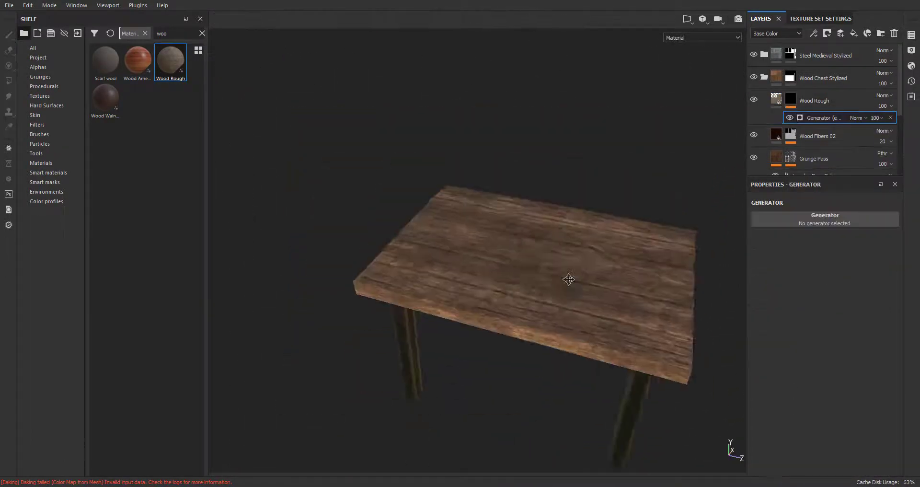
click(835, 221)
click(846, 315)
alt+right_drag(508, 307, 538, 338)
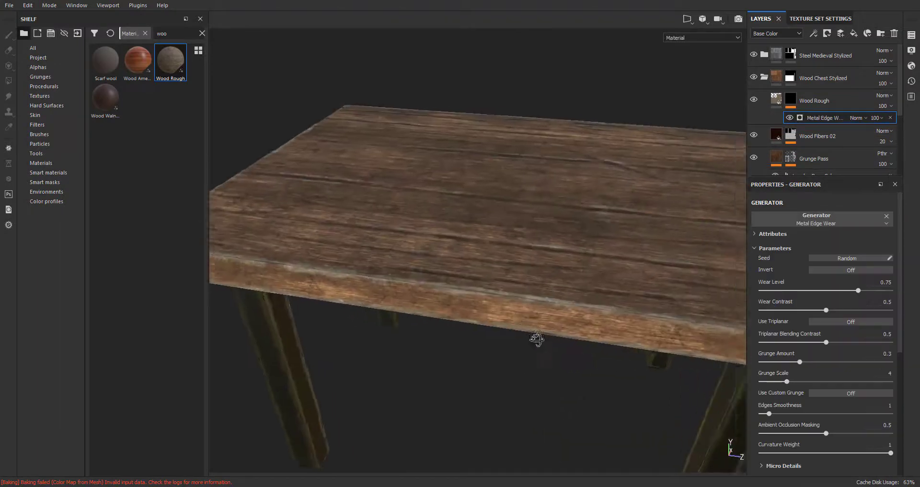
alt+drag(538, 339, 589, 306)
alt+middle_drag(589, 307, 605, 280)
alt+right_drag(605, 280, 560, 258)
alt+drag(561, 258, 622, 269)
alt+right_drag(623, 268, 748, 311)
- Darken the Wood Rough material's color to a deep brown with RGB 0.263, 0.214, 0.154
click(776, 99)
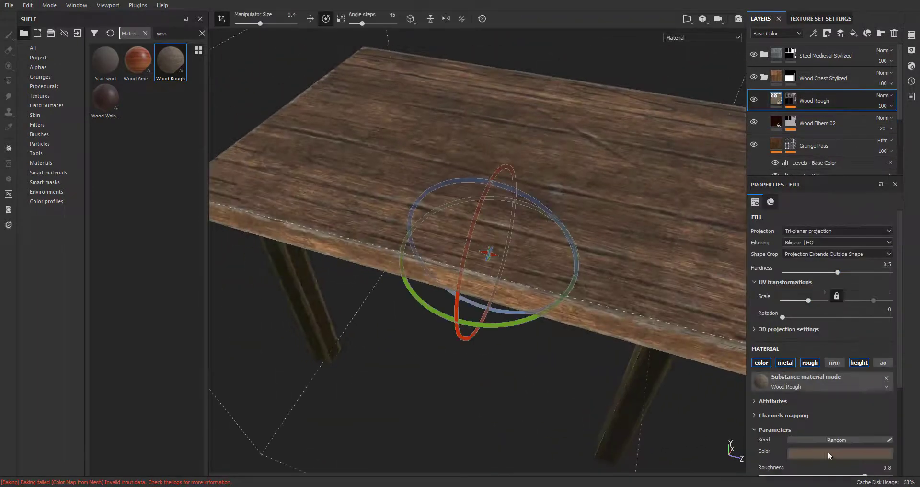
click(838, 452)
click(816, 407)
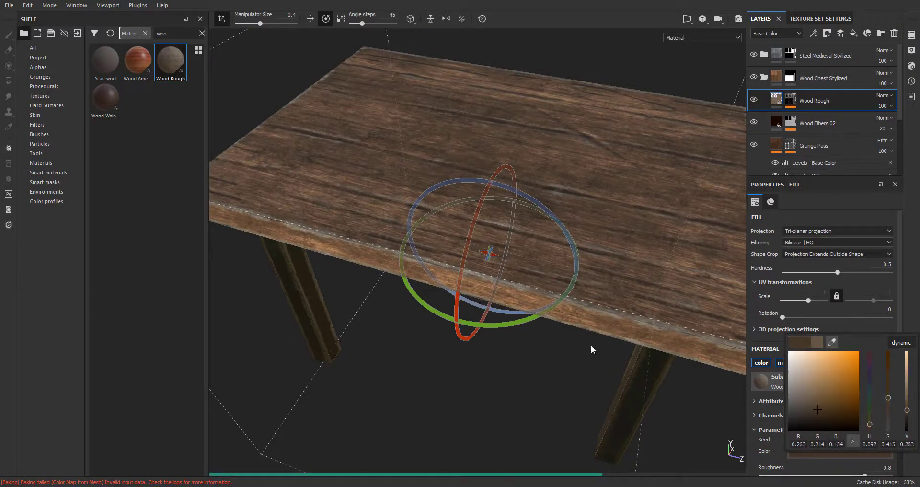
scroll(583, 307, down, 5)
alt+drag(584, 307, 627, 317)
click(823, 78)
scroll(627, 317, up, 5)
alt+middle_drag(460, 355, 519, 298)
alt+right_drag(504, 372, 445, 343)
mouse_move(446, 342)
alt+mouse_down()
mouse_move(502, 316)
mouse_move(441, 349)
alt+mouse_up()
alt+right_drag(442, 349, 494, 335)
- In the Wood Rough mask's Metal Edge Wear generator, set Wear Level to 0.7 and Wear Contrast to 0.32
click(791, 107)
click(817, 118)
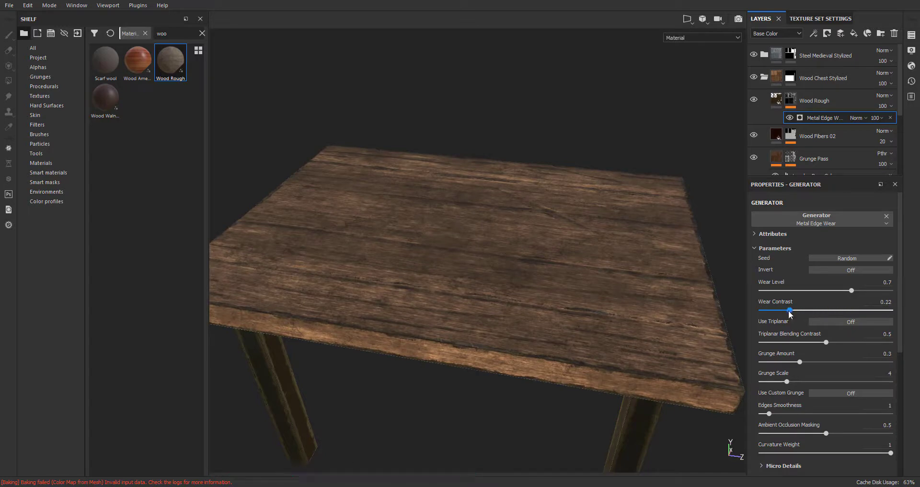
drag(789, 312, 782, 311)
alt+drag(558, 367, 534, 365)
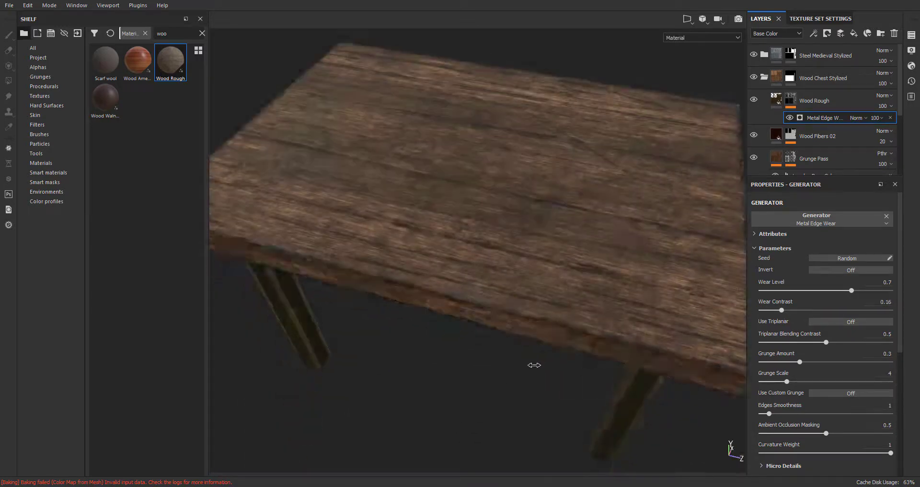
drag(802, 311, 803, 310)
alt+drag(558, 359, 570, 326)
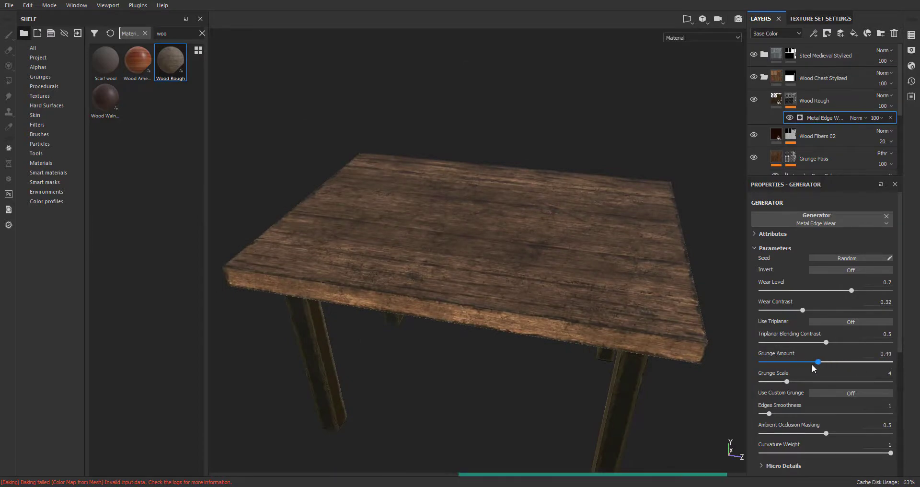
- Set the Grunge Amount of the Wood Rough mask's edge wear to 0.27
drag(805, 365, 803, 366)
alt+drag(482, 328, 522, 286)
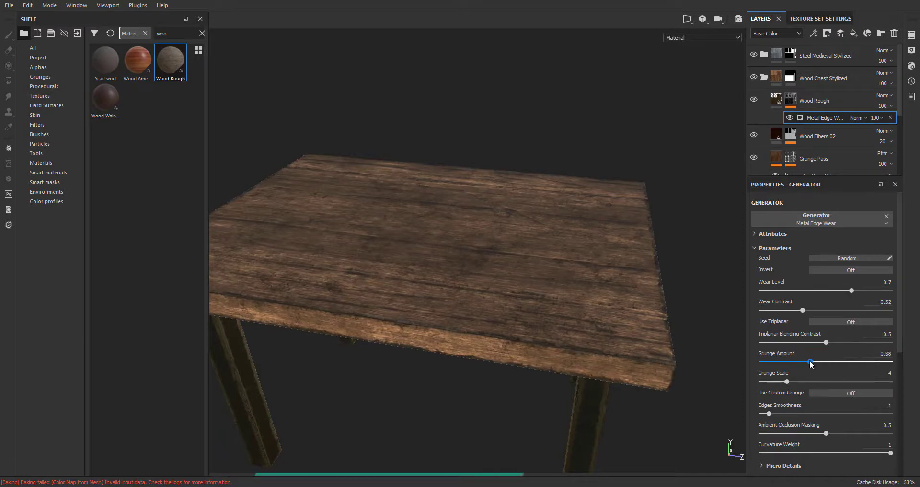
drag(798, 363, 795, 362)
alt+drag(442, 364, 500, 280)
- In the Steel Medieval Stylized folder, set the Wear layer's Metal Edge Wear mask to Wear Level 0.59 and Wear Contrast 0.41
click(764, 55)
alt+drag(483, 223, 540, 268)
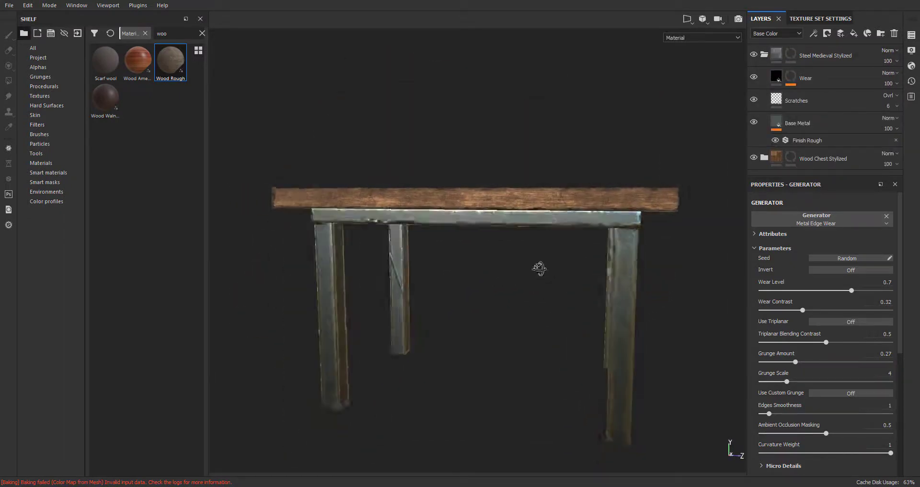
alt+right_drag(540, 268, 647, 235)
click(792, 84)
click(820, 95)
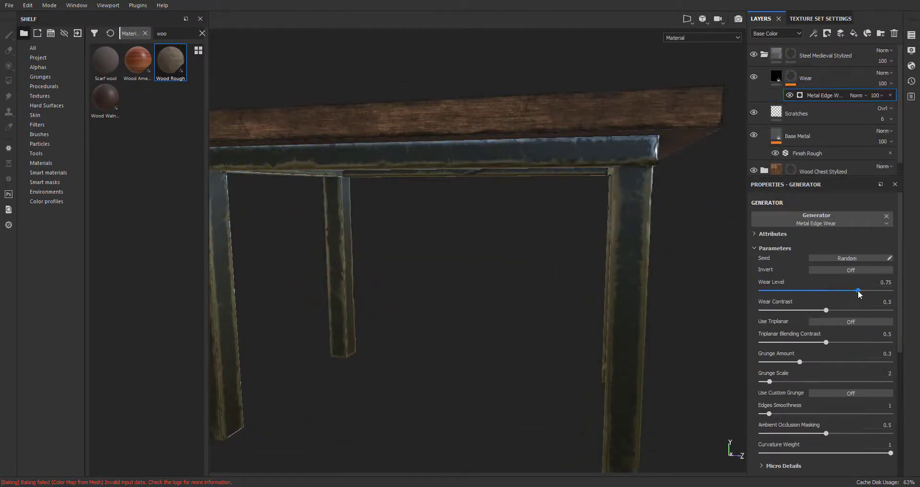
drag(858, 291, 819, 311)
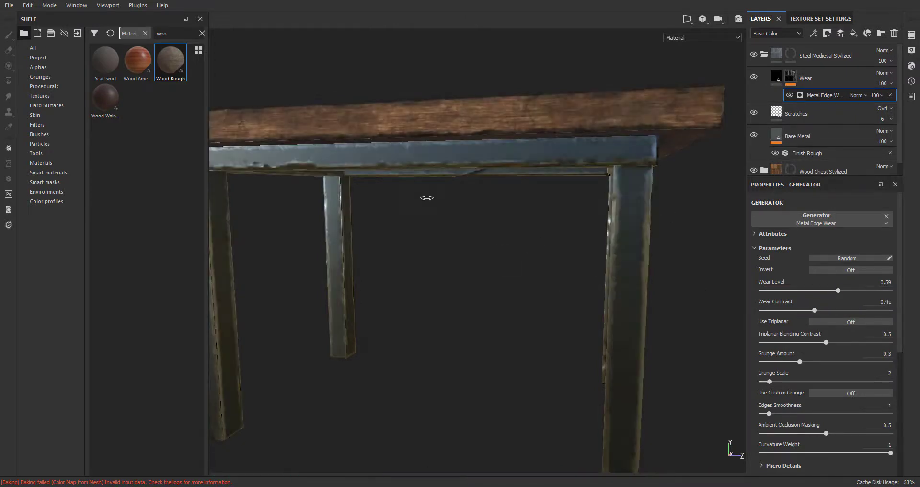
scroll(823, 425, down, 3)
alt+drag(642, 222, 664, 213)
- Set the Curvature Weight of the steel Wear layer's Metal Edge Wear generator to 0.61
scroll(819, 447, down, 2)
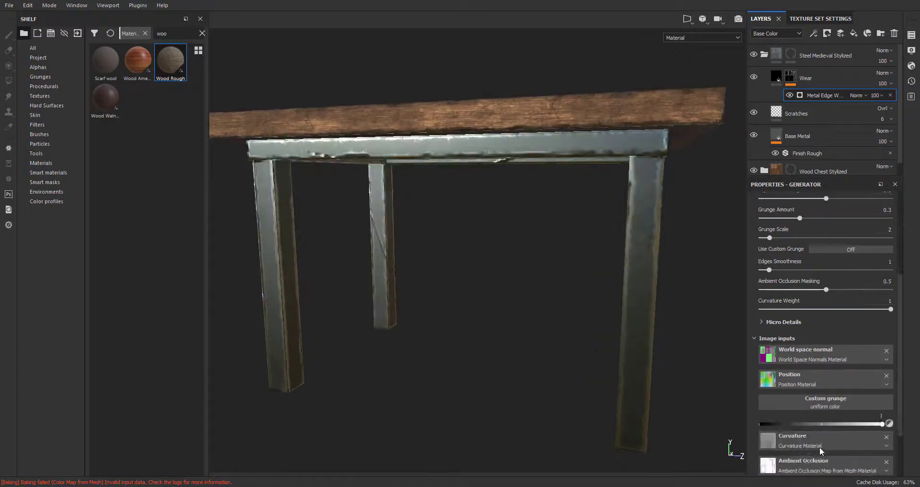
scroll(821, 443, up, 3)
drag(891, 395, 860, 394)
alt+drag(670, 240, 706, 212)
alt+right_drag(706, 212, 571, 258)
drag(859, 396, 840, 395)
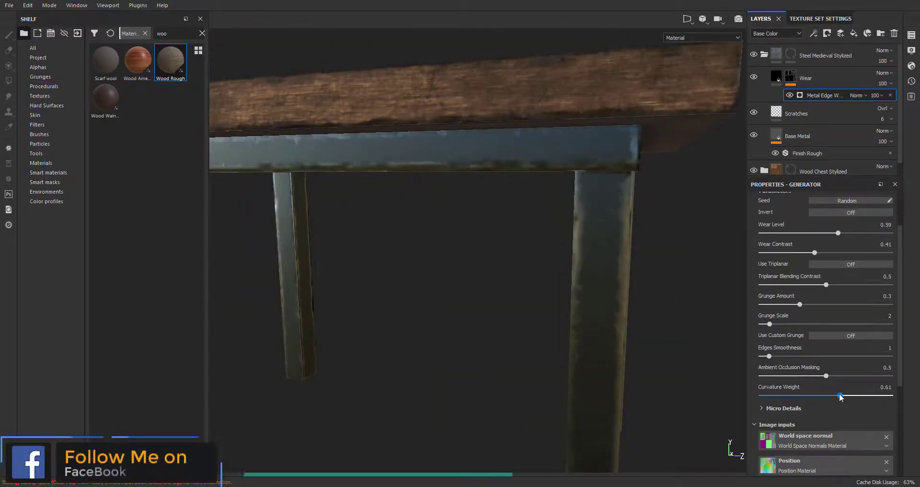
- Examine the edge wear on the steel legs and frame from several angles
alt+right_drag(592, 331, 472, 324)
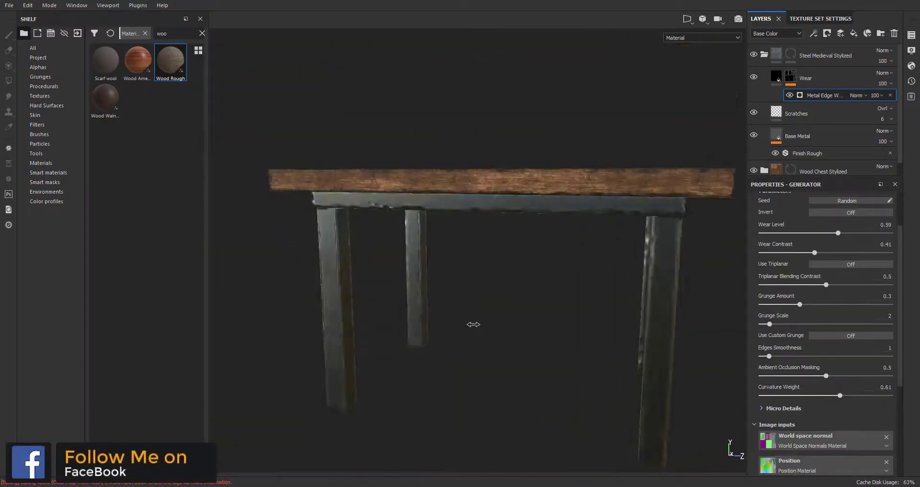
alt+drag(472, 324, 619, 278)
alt+right_drag(620, 278, 586, 335)
alt+drag(586, 335, 536, 276)
alt+right_drag(537, 276, 594, 312)
alt+drag(594, 312, 546, 331)
alt+right_drag(547, 331, 582, 335)
alt+drag(582, 336, 463, 239)
scroll(839, 377, up, 2)
alt+drag(644, 261, 665, 192)
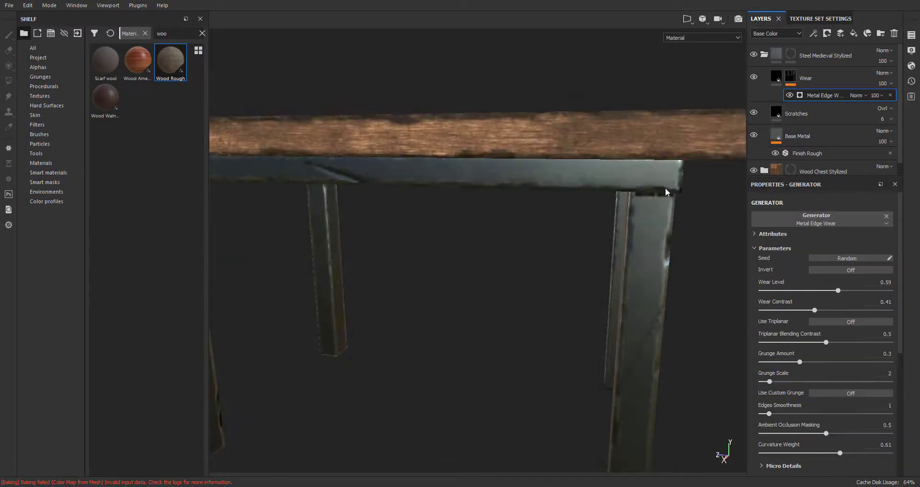
- Set the Contrast of the Scratches layer's Grunge Map 012 roughness to 0.53
click(767, 115)
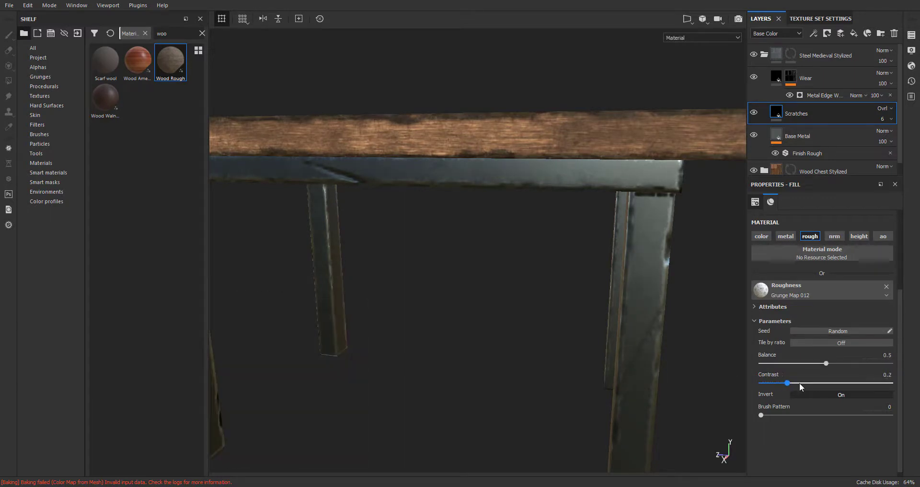
scroll(824, 383, up, 3)
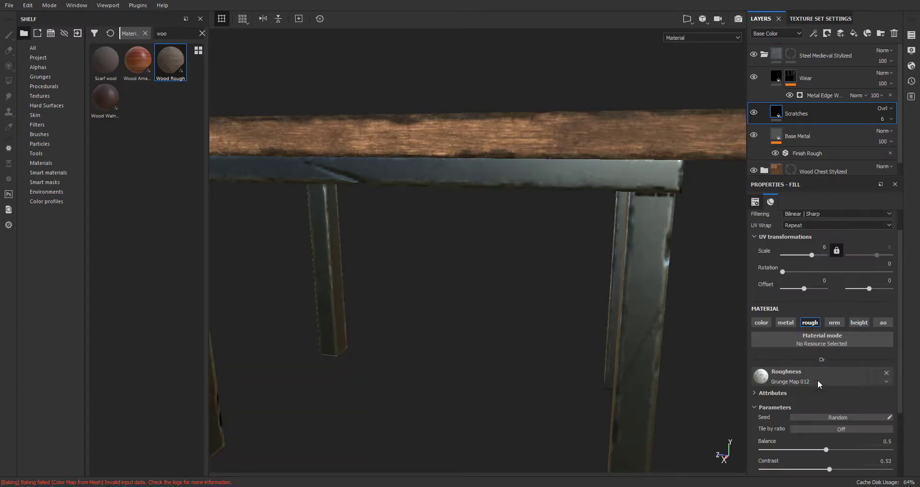
- Darken the Base Metal layer's base color to a very dark grey, checking it on the table frame and legs
click(777, 139)
alt+drag(618, 287, 494, 230)
alt+middle_drag(494, 230, 489, 157)
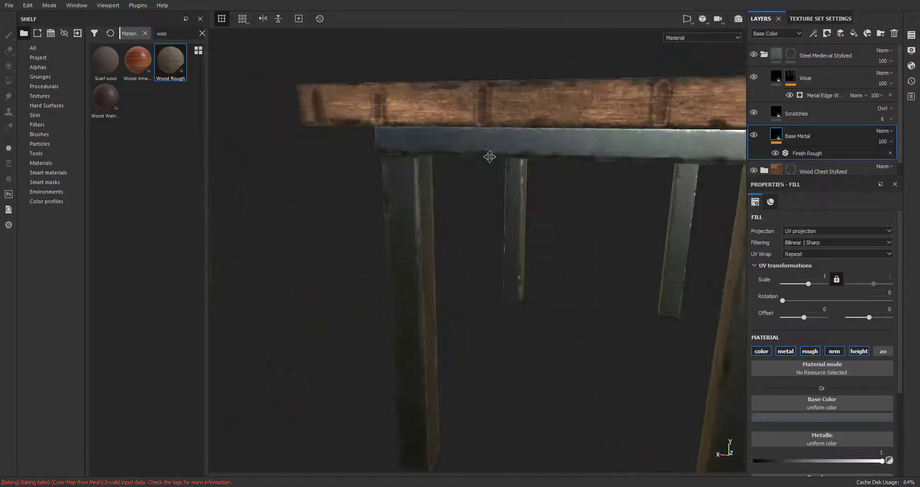
click(841, 416)
click(791, 382)
alt+drag(466, 129, 566, 245)
alt+right_drag(566, 244, 508, 249)
click(793, 417)
click(792, 376)
alt+drag(685, 297, 642, 306)
click(792, 418)
click(792, 381)
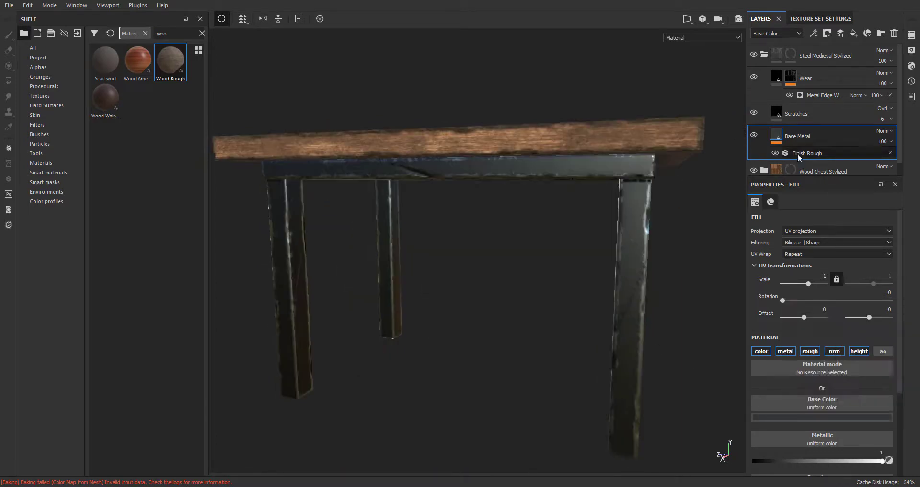
- Set the Base Metal layer's Finish Rough filter to Scale 6 and Scale Grunge 3
click(808, 153)
drag(771, 289, 784, 309)
shift+right_drag(637, 268, 591, 269)
scroll(536, 279, down, 5)
alt+drag(536, 279, 556, 281)
scroll(556, 281, up, 4)
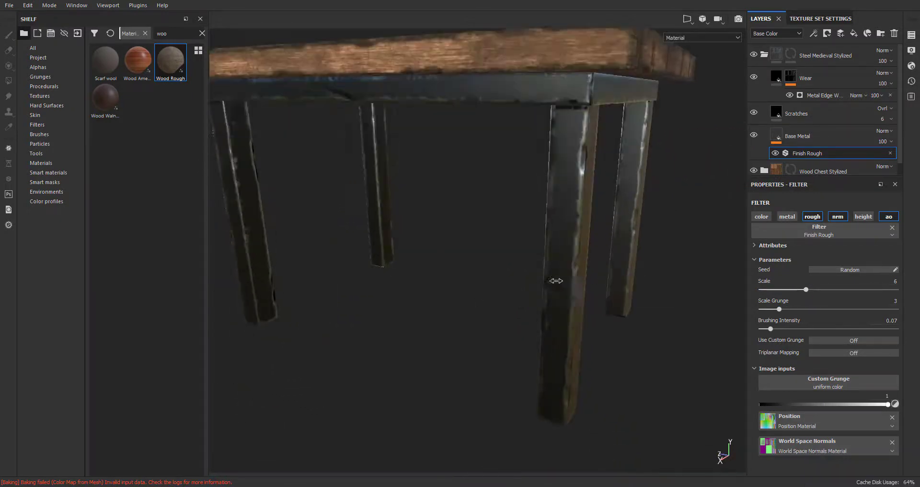
alt+right_drag(556, 281, 570, 288)
- Reduce the Wear Level of the steel Wear layer's Metal Edge Wear generator to 0.46
click(824, 95)
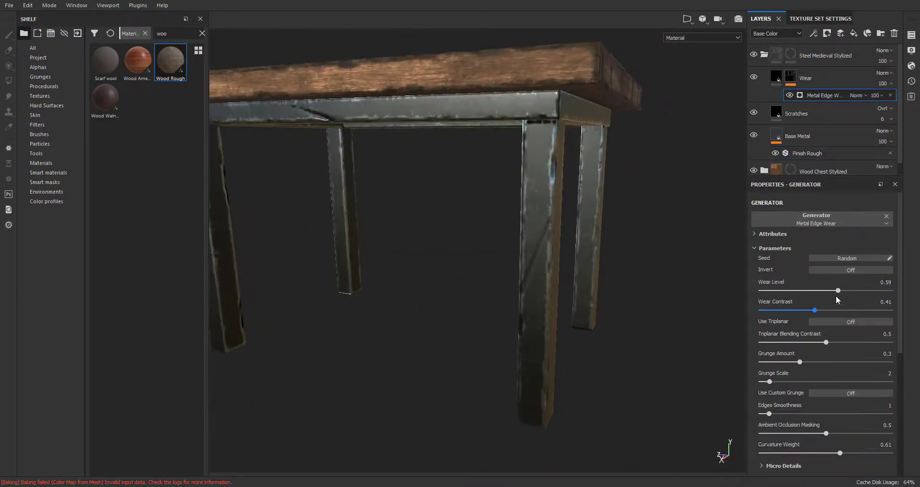
alt+drag(453, 262, 472, 261)
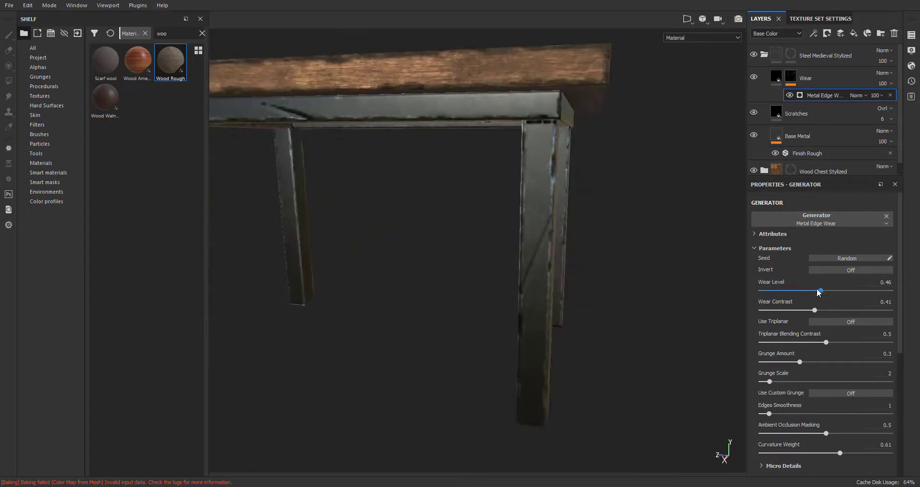
mouse_move(686, 326)
alt+mouse_down()
mouse_move(651, 322)
mouse_move(672, 324)
alt+mouse_up()
alt+drag(575, 309, 515, 322)
- Collapse the Steel Medieval Stylized folder, expand Wood Chest Stylized and add a paint layer above Wood Rough
click(763, 55)
click(764, 76)
click(840, 100)
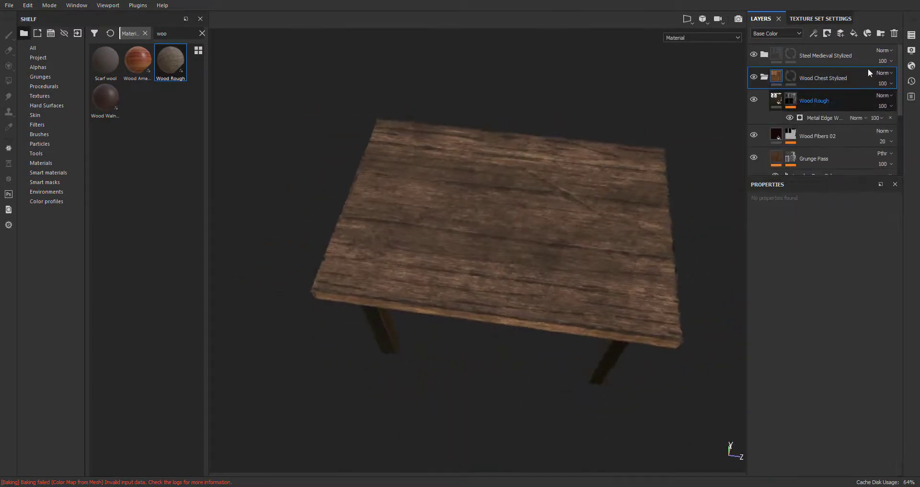
click(840, 33)
- Pick a sponge brush alpha for the new paint layer and set the brush size to 52.1
click(32, 67)
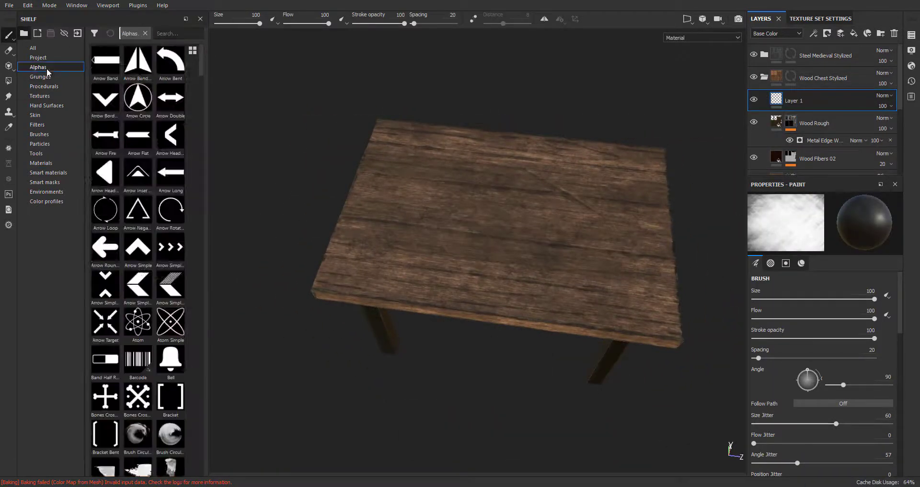
scroll(147, 334, down, 3)
scroll(143, 333, up, 1)
click(106, 176)
alt+drag(472, 235, 480, 248)
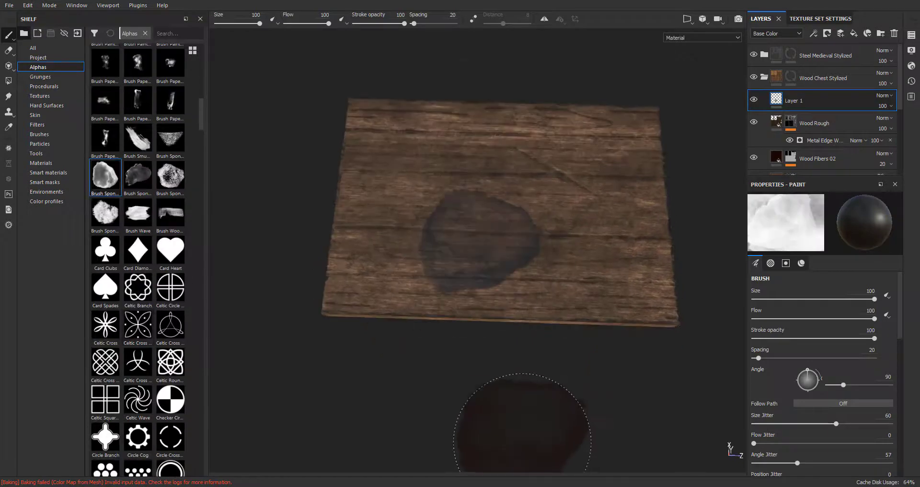
alt+drag(524, 432, 498, 417)
scroll(482, 289, up, 2)
ctrl+right_drag(500, 267, 477, 272)
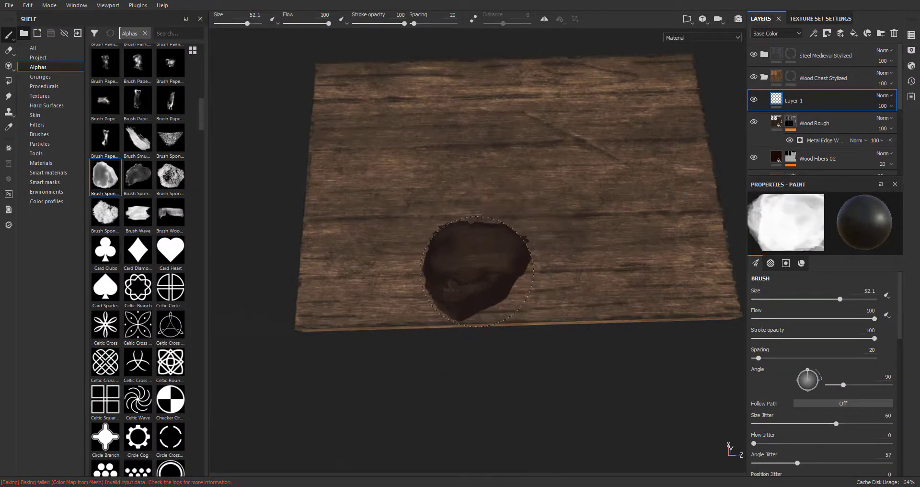
ctrl+drag(477, 271, 483, 271)
- Set the brush material's base color to dark red
scroll(833, 379, down, 14)
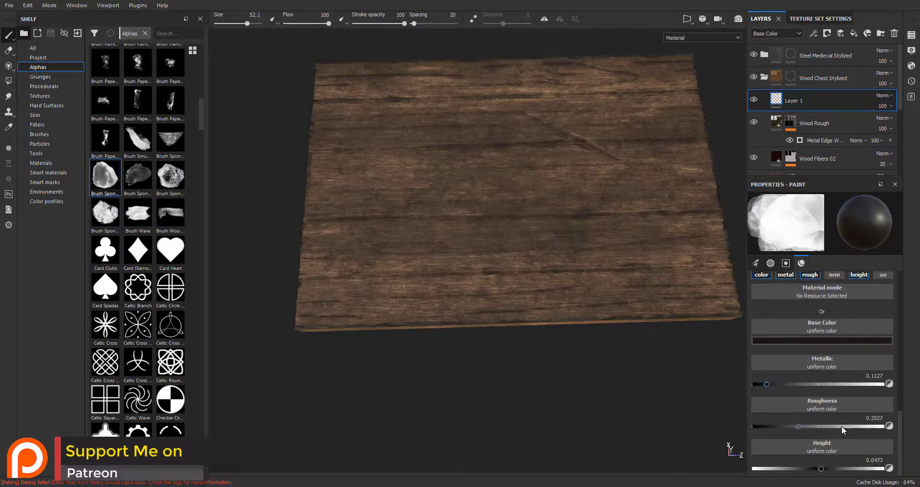
scroll(842, 426, up, 3)
click(841, 427)
drag(864, 366, 864, 360)
- Try stamping a red sponge mark on the tabletop and undo it
click(485, 220)
scroll(498, 249, up, 3)
alt+drag(484, 250, 490, 167)
shift+right_drag(545, 325, 533, 326)
mouse_move(529, 316)
alt+mouse_down()
mouse_move(468, 289)
mouse_move(462, 268)
mouse_move(488, 308)
alt+mouse_up()
key(ctrl+z)
- Dab small red sponge spots near the tabletop's front edge with brush size 8.61
scroll(498, 307, down, 1)
ctrl+right_drag(550, 302, 469, 333)
alt+drag(470, 333, 492, 353)
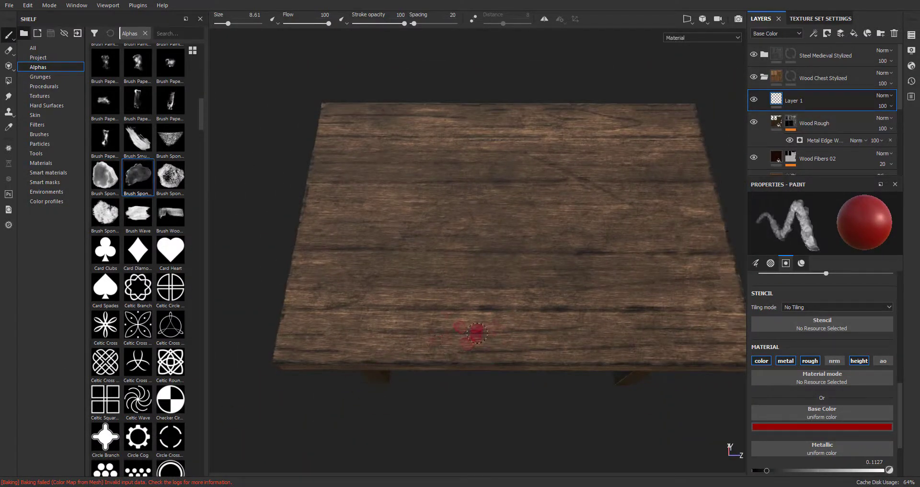
click(493, 330)
click(420, 335)
- Splatter red drops over the spots with the Drop Splatter and Drop Spread alphas at sizes 41.67 and 44.29, raising the height to 0.0764
scroll(139, 249, down, 15)
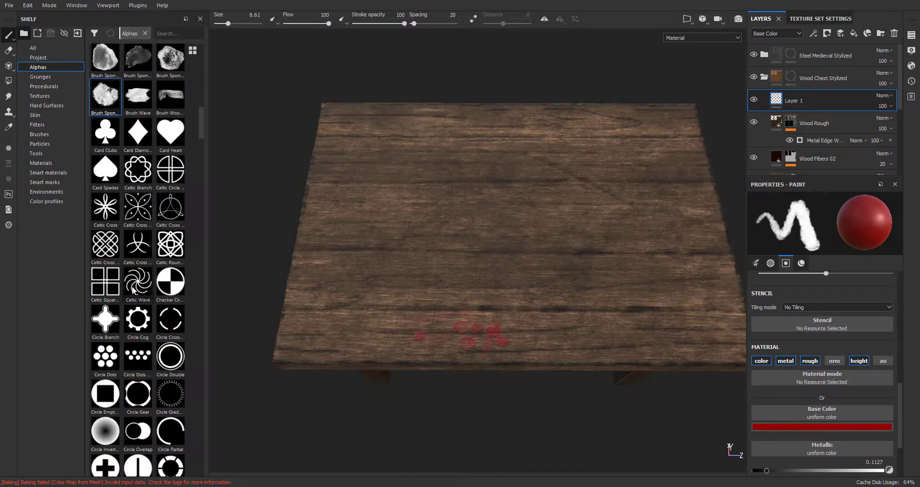
click(138, 242)
ctrl+right_drag(419, 334, 456, 334)
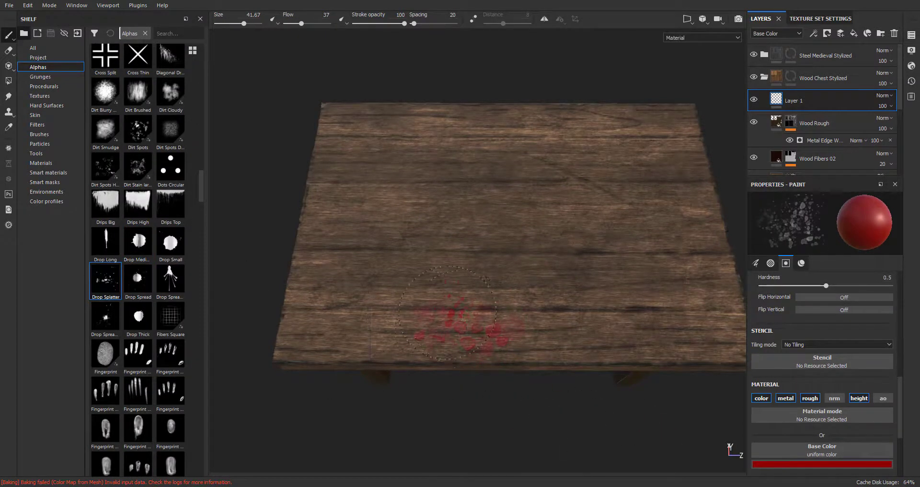
scroll(819, 458, down, 5)
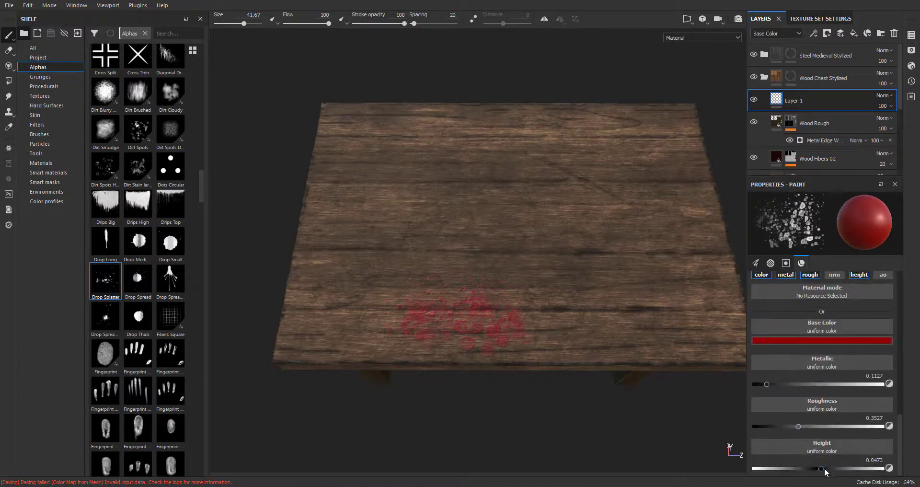
mouse_move(500, 303)
alt+mouse_down()
mouse_move(417, 318)
mouse_move(473, 330)
alt+mouse_up()
click(105, 316)
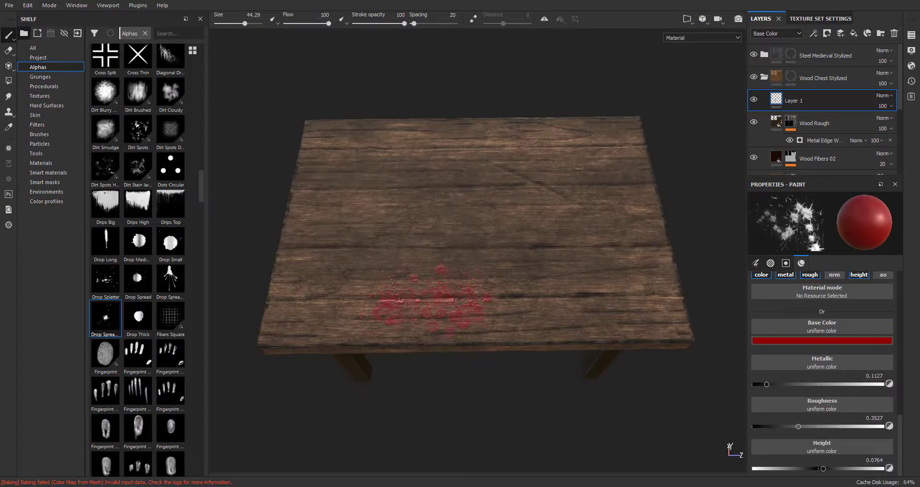
- Stamp a faint red handprint beside the splatter using a handprint alpha, then set the brush size to 37.85
scroll(139, 239, down, 10)
click(105, 206)
click(462, 269)
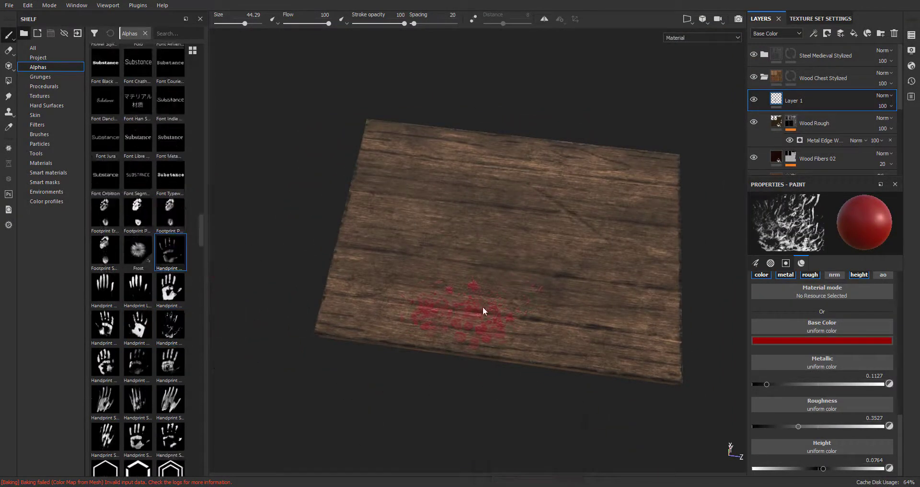
scroll(509, 325, up, 5)
alt+drag(496, 327, 506, 283)
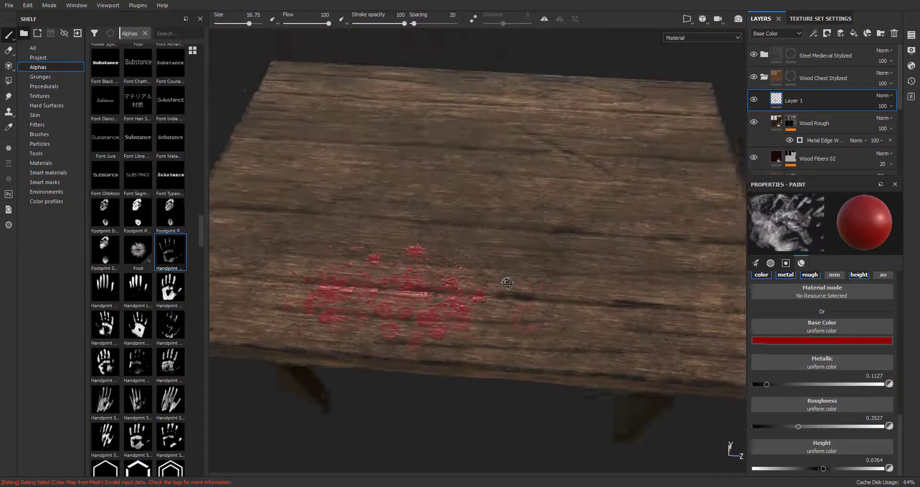
scroll(506, 283, up, 4)
ctrl+right_drag(496, 268, 511, 266)
ctrl+right_drag(510, 295, 496, 295)
scroll(505, 316, down, 4)
alt+middle_drag(507, 318, 537, 338)
- Stamp red finger marks on both sides of the splatter with a four-finger fingerprint alpha, reducing the brush size to 33.56
scroll(136, 314, down, 4)
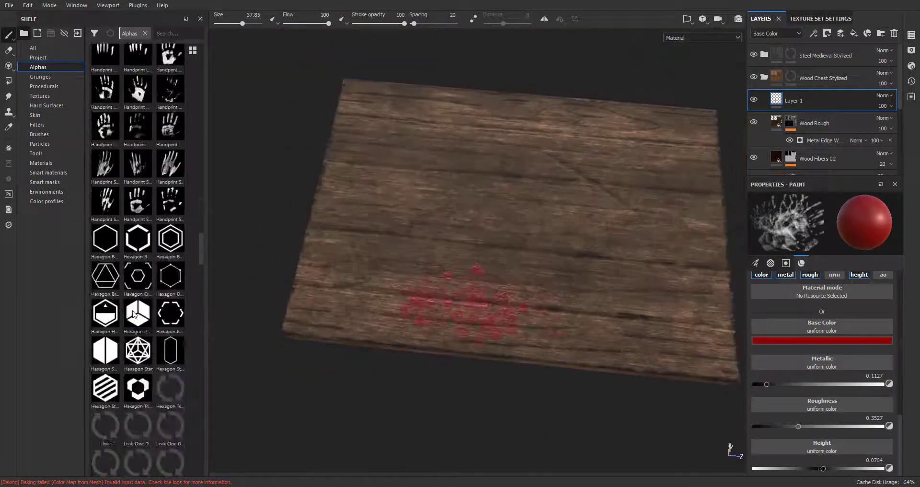
scroll(136, 315, up, 12)
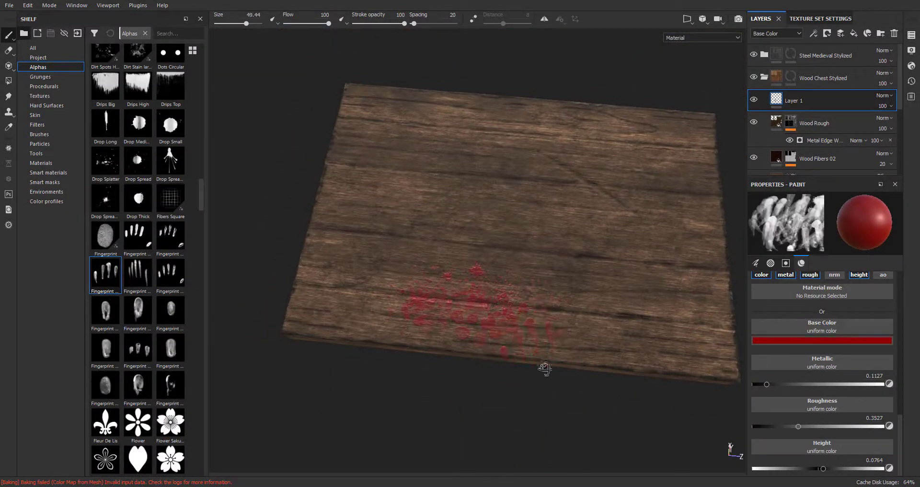
scroll(479, 357, up, 4)
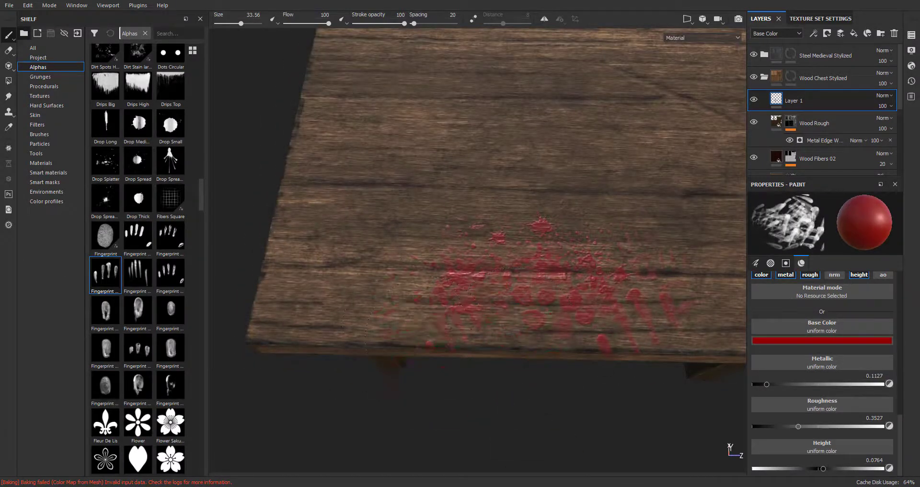
click(416, 318)
scroll(606, 402, down, 5)
- Paint red spotting over the front stain with the Dirt Spots brush variant at size 35.37
scroll(137, 287, down, 5)
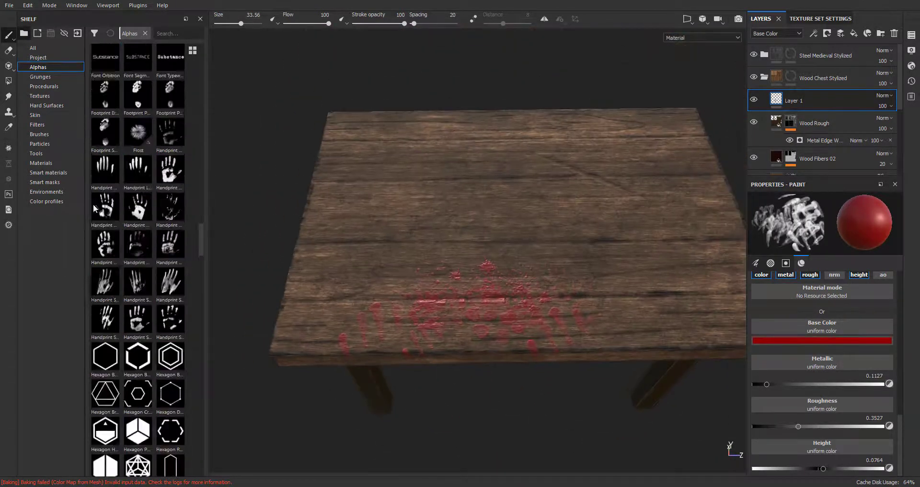
click(39, 134)
click(105, 137)
scroll(505, 288, up, 3)
scroll(138, 239, down, 5)
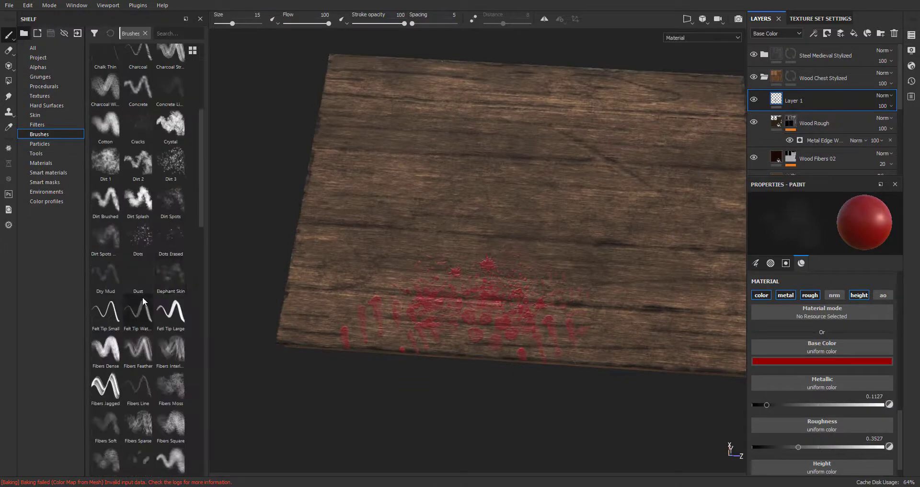
click(138, 237)
click(106, 238)
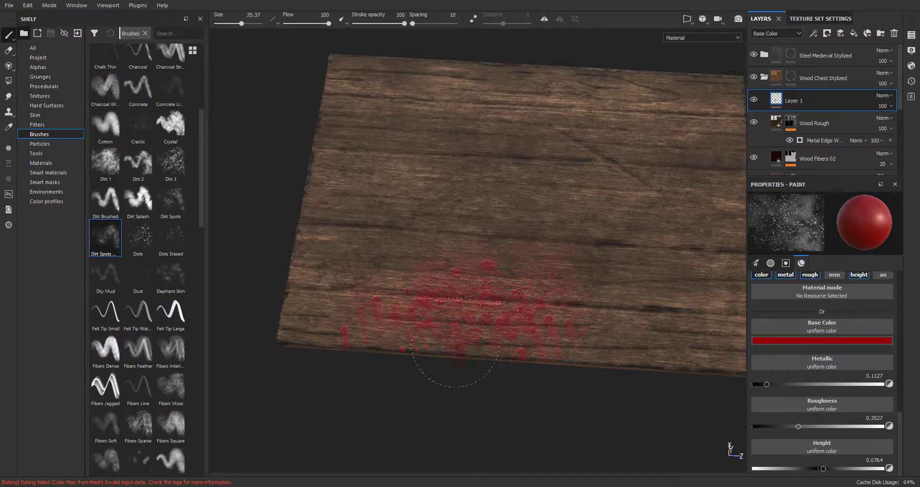
scroll(456, 342, down, 1)
- Paint a second faint red stain near the tabletop's far corner, setting the height to -0.04 and the brush size to 65.4
alt+drag(456, 342, 460, 312)
alt+middle_drag(565, 180, 542, 190)
click(544, 189)
alt+drag(544, 189, 546, 216)
alt+middle_drag(547, 215, 441, 225)
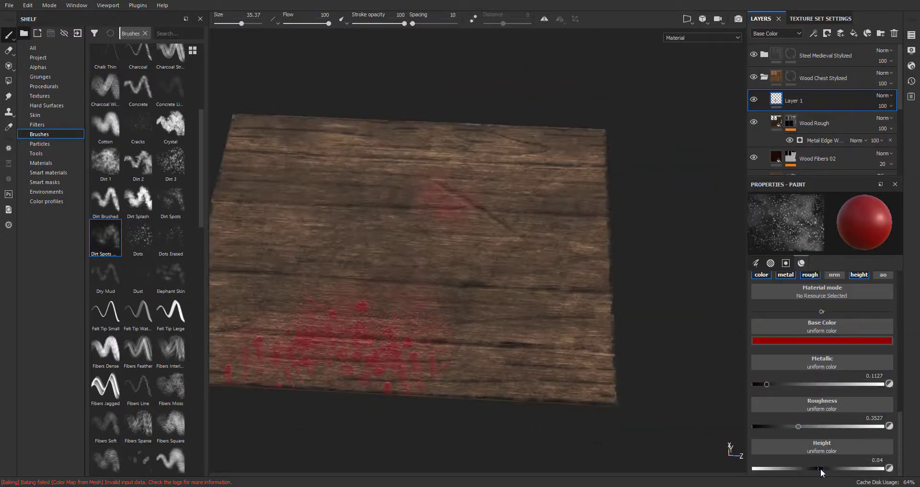
scroll(501, 206, up, 2)
scroll(462, 257, down, 5)
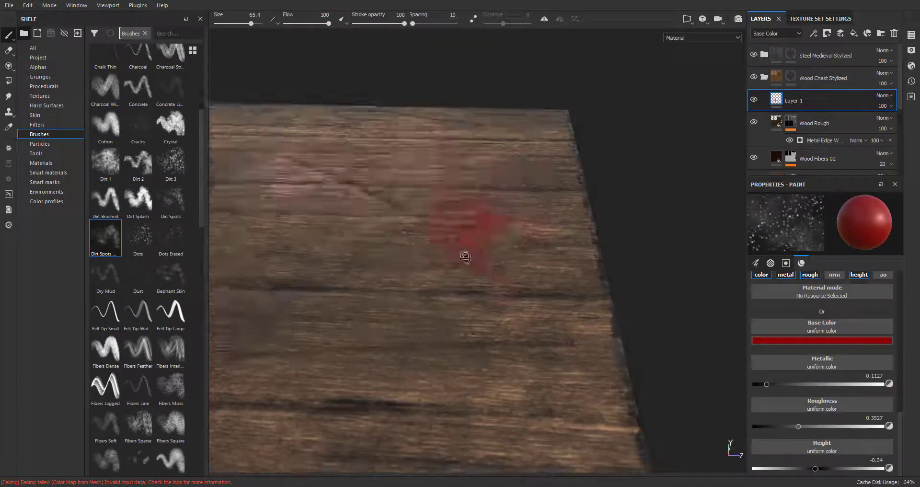
scroll(167, 343, down, 3)
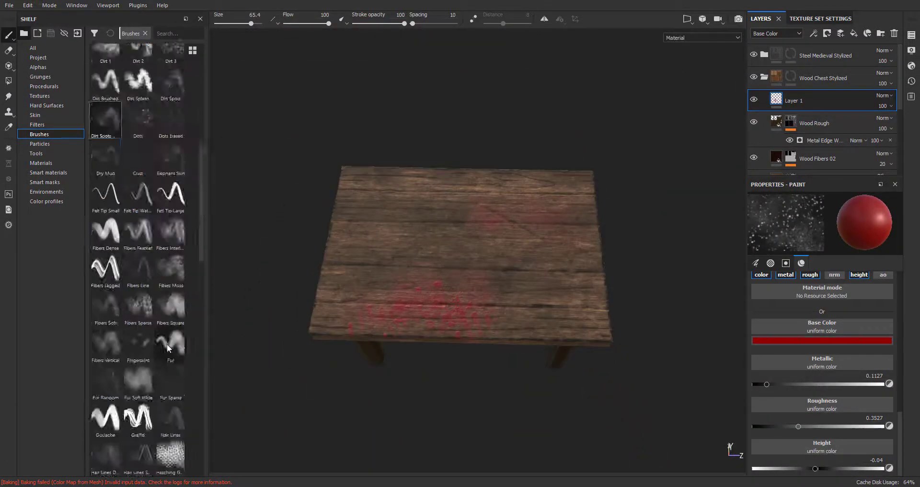
- Choose the Dirt 1 brush at size 62.61 and set its base color to dark brown (R 0.021, G 0.011, B 0.005)
scroll(158, 312, up, 3)
click(105, 163)
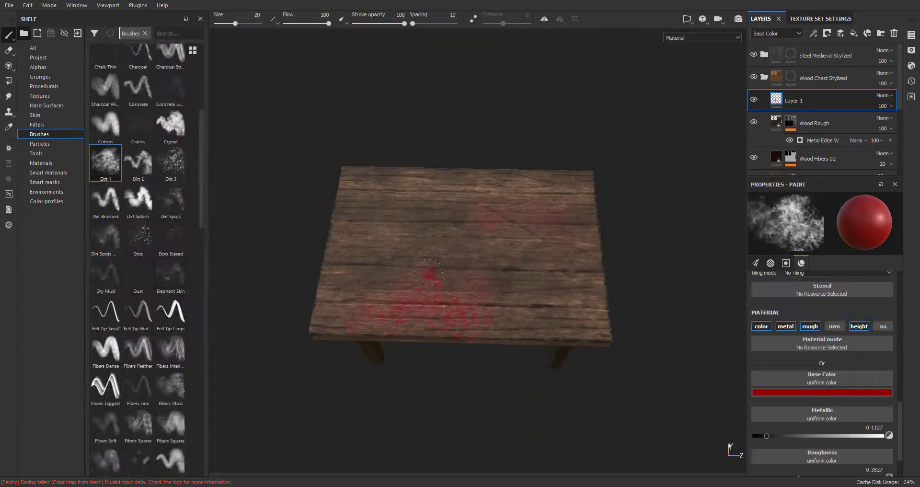
click(843, 340)
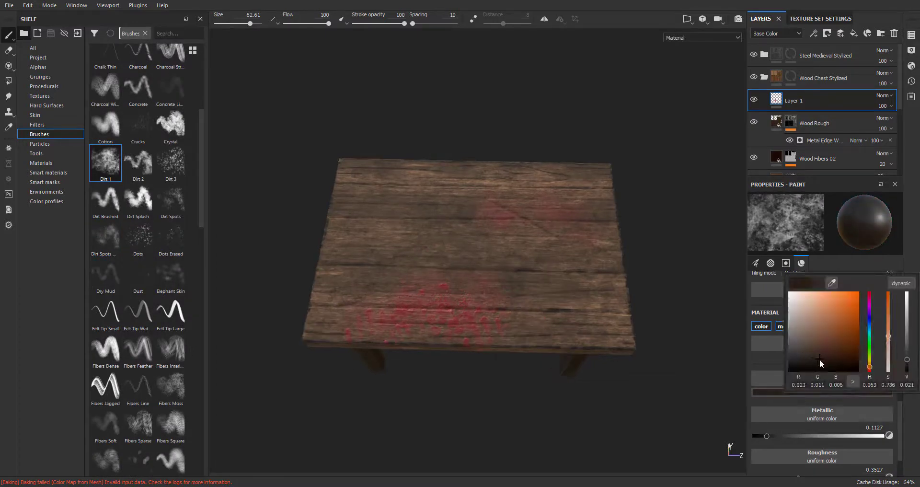
scroll(416, 241, up, 4)
scroll(423, 250, down, 6)
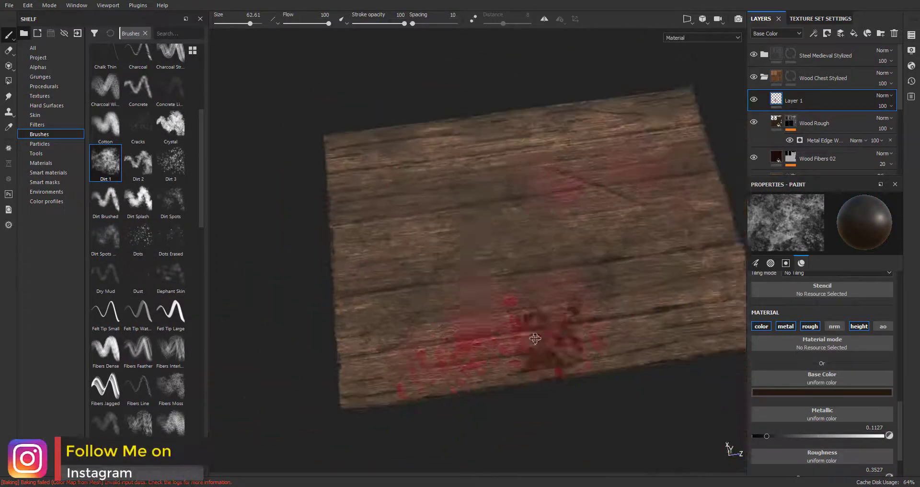
- Choose the Coffee Smear alpha at size 60.22, adjust the dark brown base color and set the roughness to 0.4109
click(38, 67)
scroll(147, 287, down, 5)
click(138, 223)
alt+drag(541, 335, 520, 339)
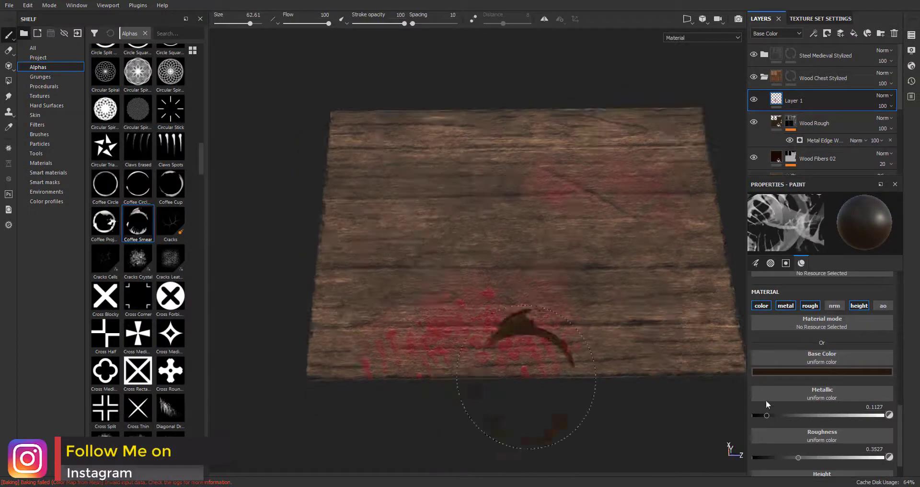
click(839, 372)
scroll(777, 419, down, 2)
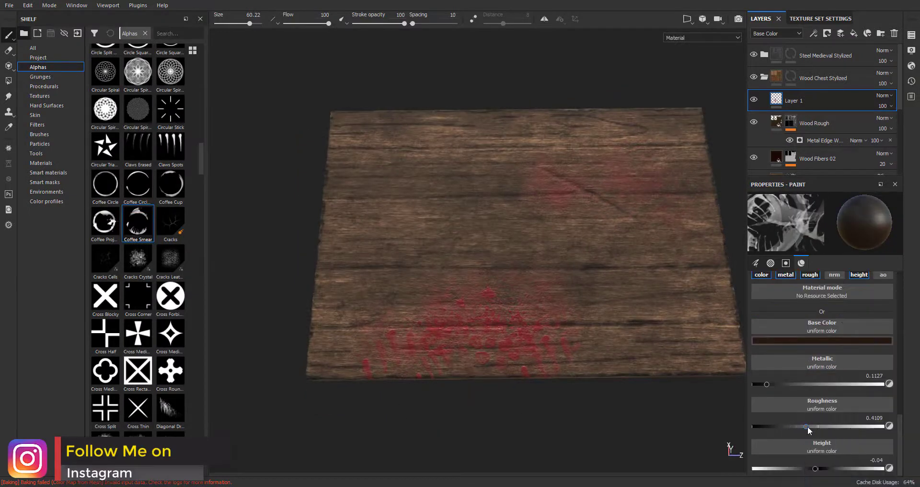
alt+drag(498, 416, 551, 383)
- Darken the coffee stain's base color and set roughness to 0.2364, height to 0.04 and brush size to 56.24
click(796, 341)
scroll(479, 268, down, 4)
alt+drag(480, 268, 460, 306)
ctrl+right_drag(436, 269, 429, 269)
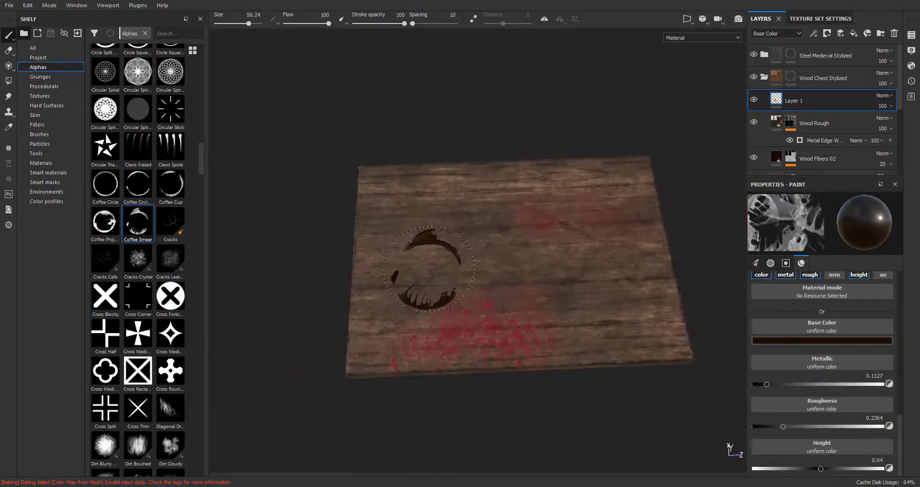
- Reduce the Coffee Smear brush to size 19 and change its base color to a warmer dark brown
alt+right_drag(488, 344, 546, 345)
click(850, 341)
click(811, 434)
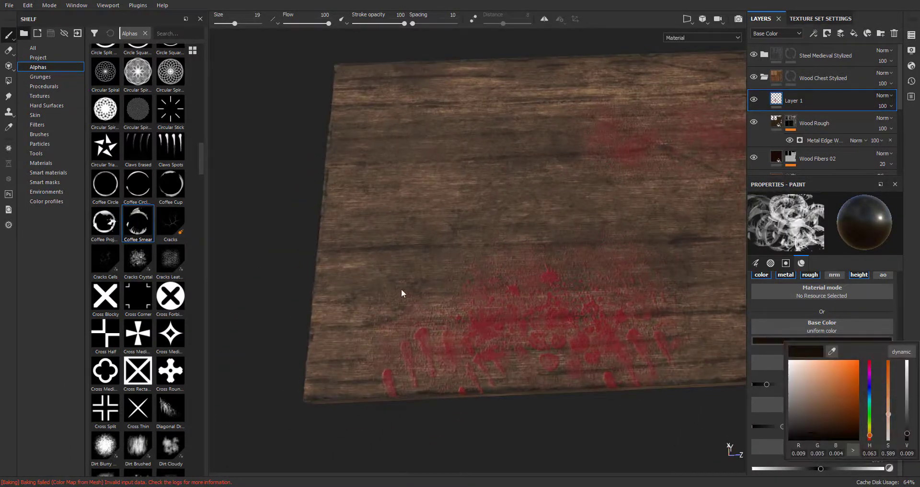
click(399, 290)
click(815, 341)
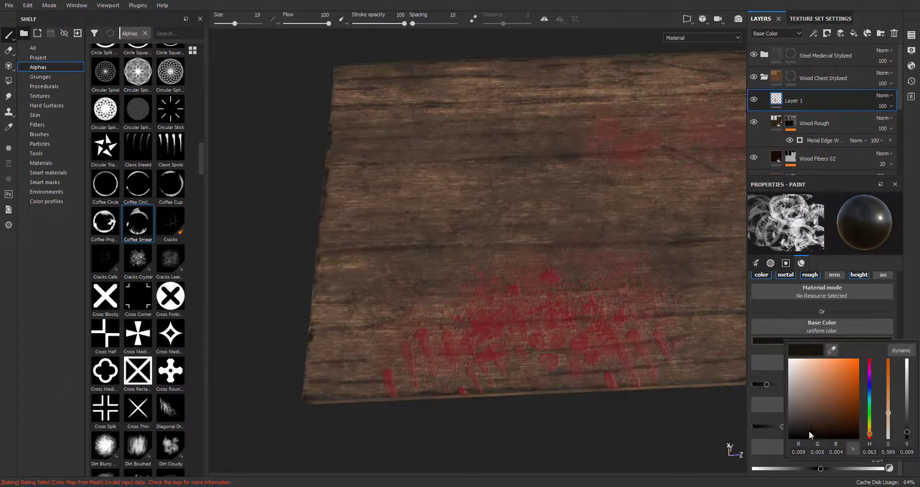
click(799, 434)
click(839, 342)
drag(855, 425, 855, 429)
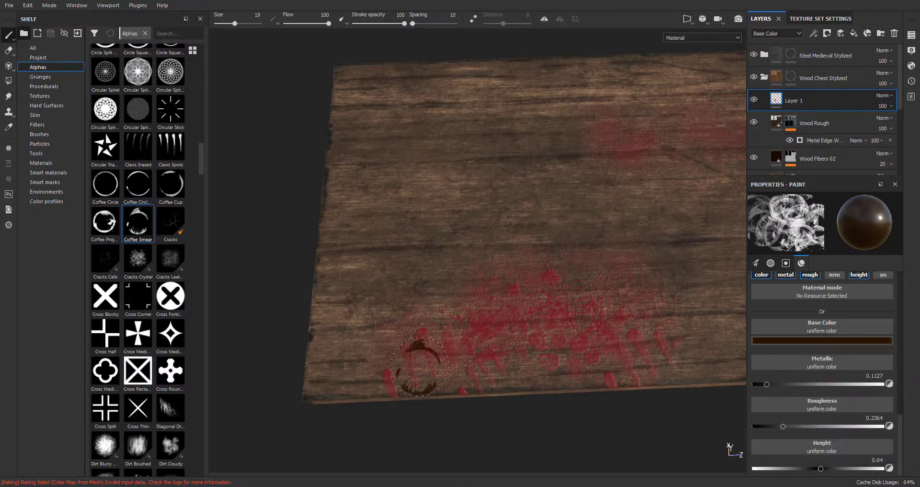
- Switch the brush to the Coffee Projection alpha at size 15.84, exclude the metallic channel and set roughness to 1
alt+right_drag(422, 357, 508, 326)
alt+drag(484, 403, 433, 288)
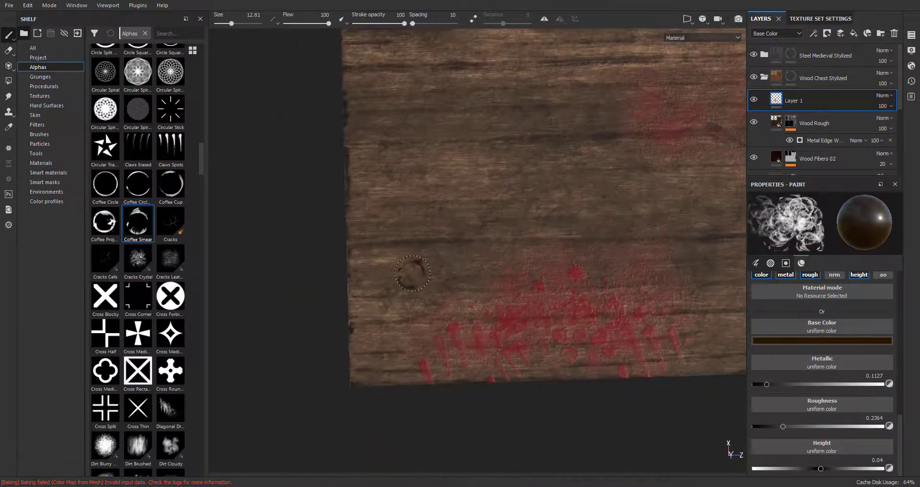
click(105, 220)
alt+drag(434, 238, 569, 302)
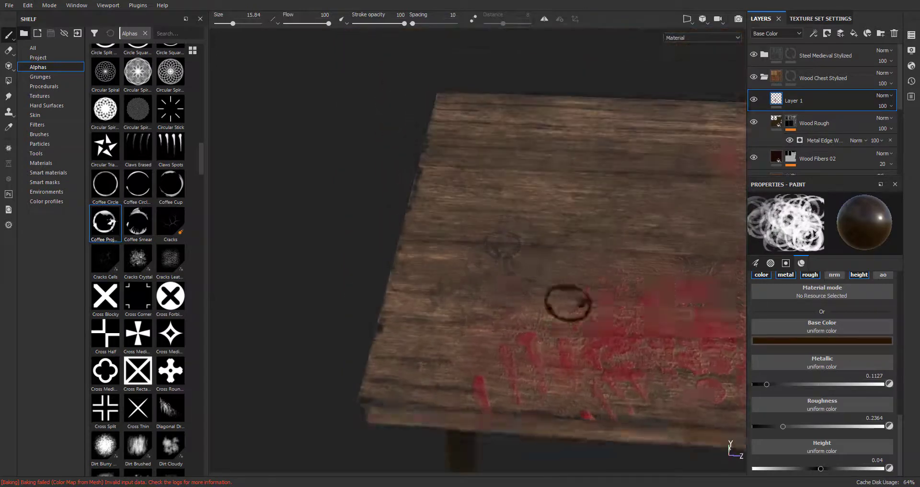
alt+drag(499, 306, 601, 392)
click(786, 275)
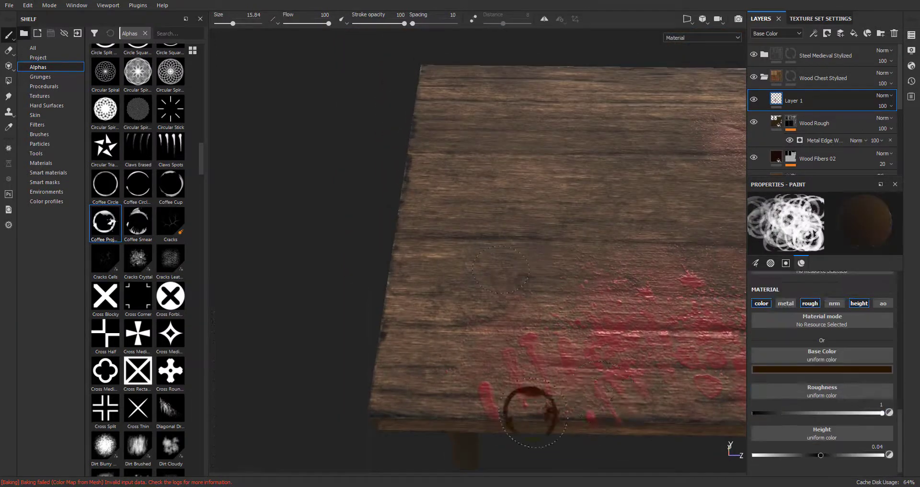
- Stamp overlapping coffee rings near the tabletop's corner beside the red splatters, using Coffee Smear at size 13.1 and flow 31
alt+right_drag(534, 413, 399, 320)
alt+drag(398, 320, 440, 378)
mouse_move(401, 316)
ctrl+right_down()
mouse_move(383, 315)
mouse_move(395, 315)
ctrl+right_up()
alt+drag(410, 315, 454, 358)
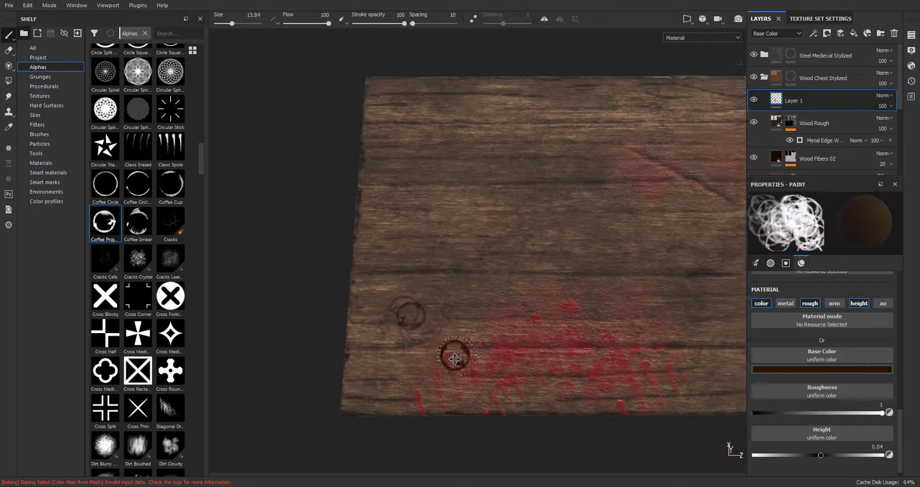
alt+middle_drag(454, 358, 434, 382)
ctrl+right_drag(408, 332, 405, 332)
ctrl+drag(408, 332, 402, 335)
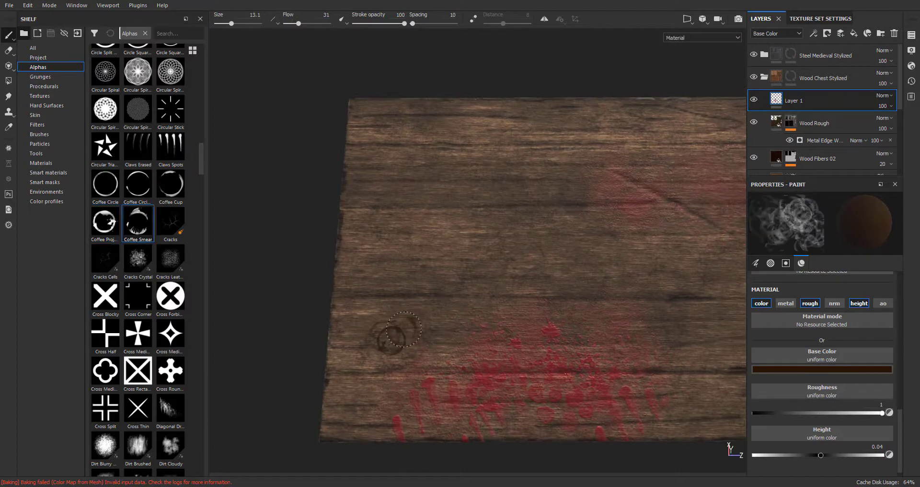
- Try the Coffee Circle alpha at flow 58, and replace it with the Drop Spread Small alpha at flow 87
ctrl+right_drag(462, 435, 400, 435)
alt+middle_drag(557, 336, 419, 366)
alt+right_drag(419, 365, 572, 252)
click(105, 185)
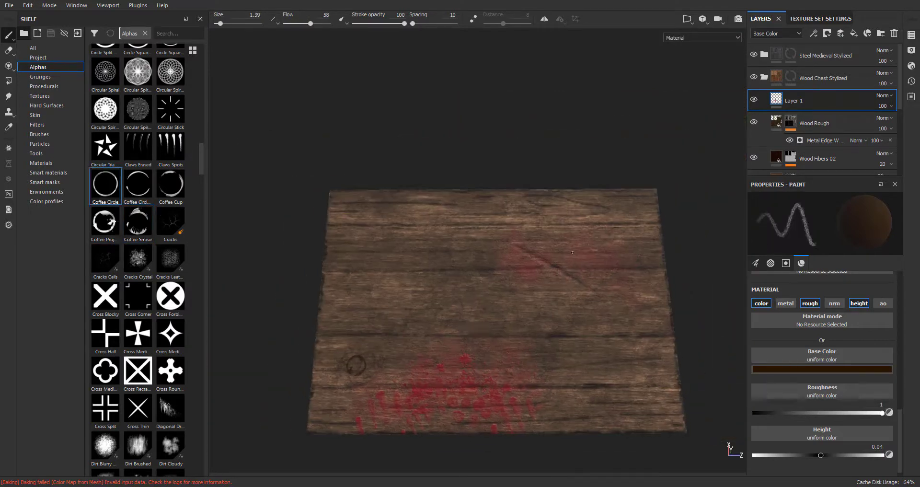
scroll(163, 293, down, 20)
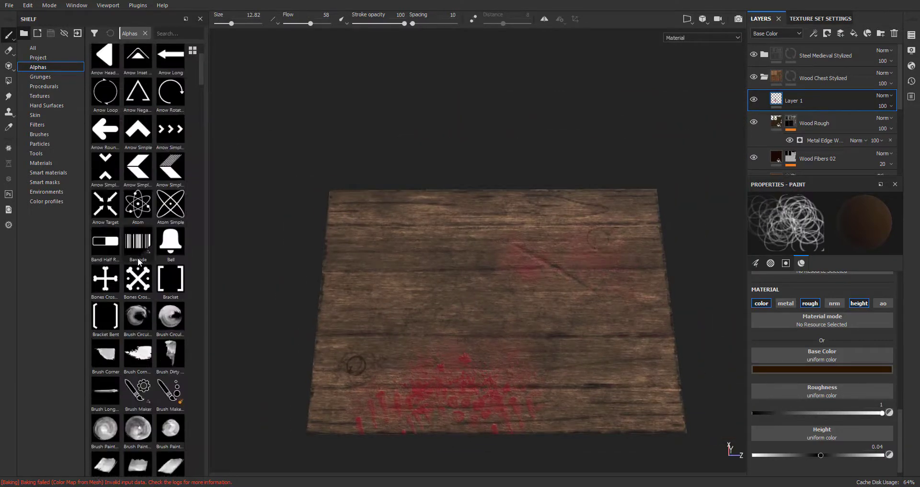
scroll(149, 288, up, 15)
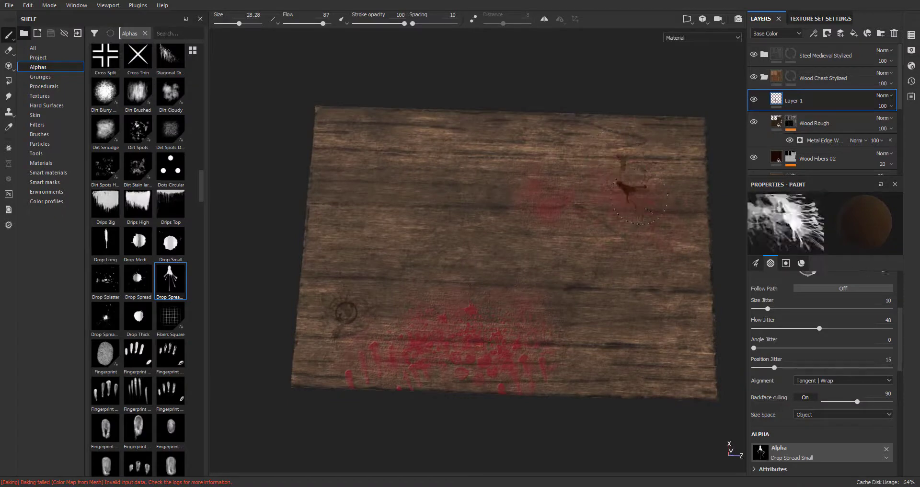
- Lighten the brush's brown base color, dab drop marks over the far red stain and reduce the brush size to 5.02
scroll(815, 380, down, 5)
click(821, 357)
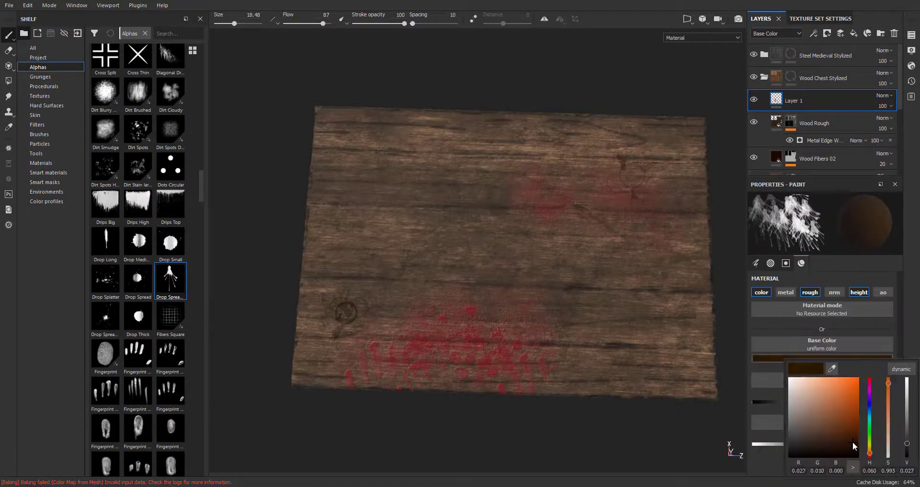
click(621, 201)
key(bracketleft)
scroll(377, 327, down, 4)
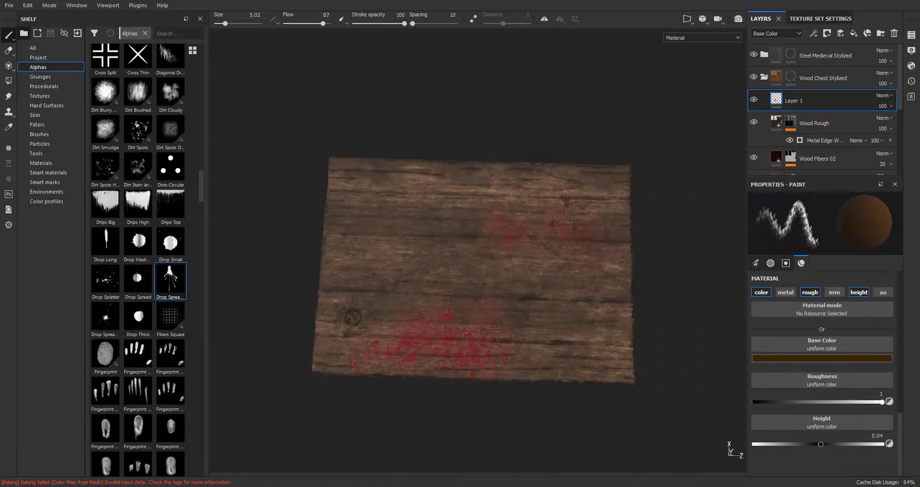
mouse_move(377, 327)
alt+mouse_down()
mouse_move(361, 267)
mouse_move(376, 348)
mouse_move(420, 310)
alt+mouse_up()
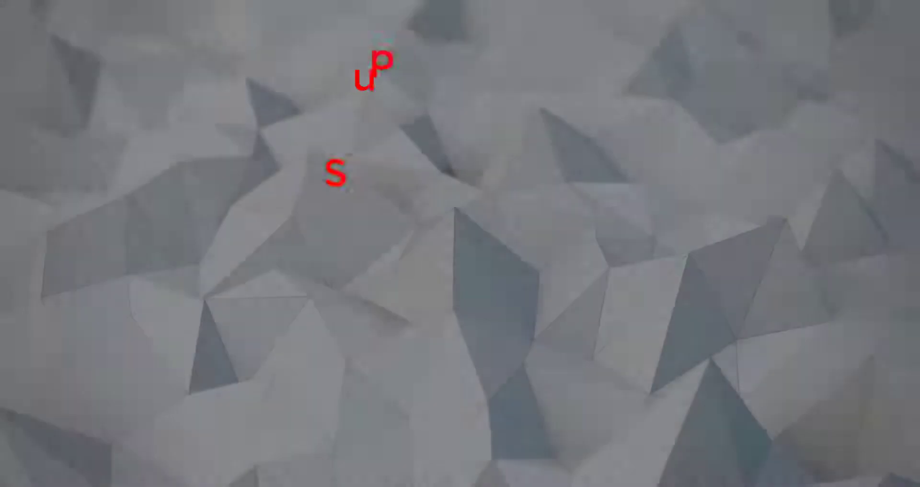